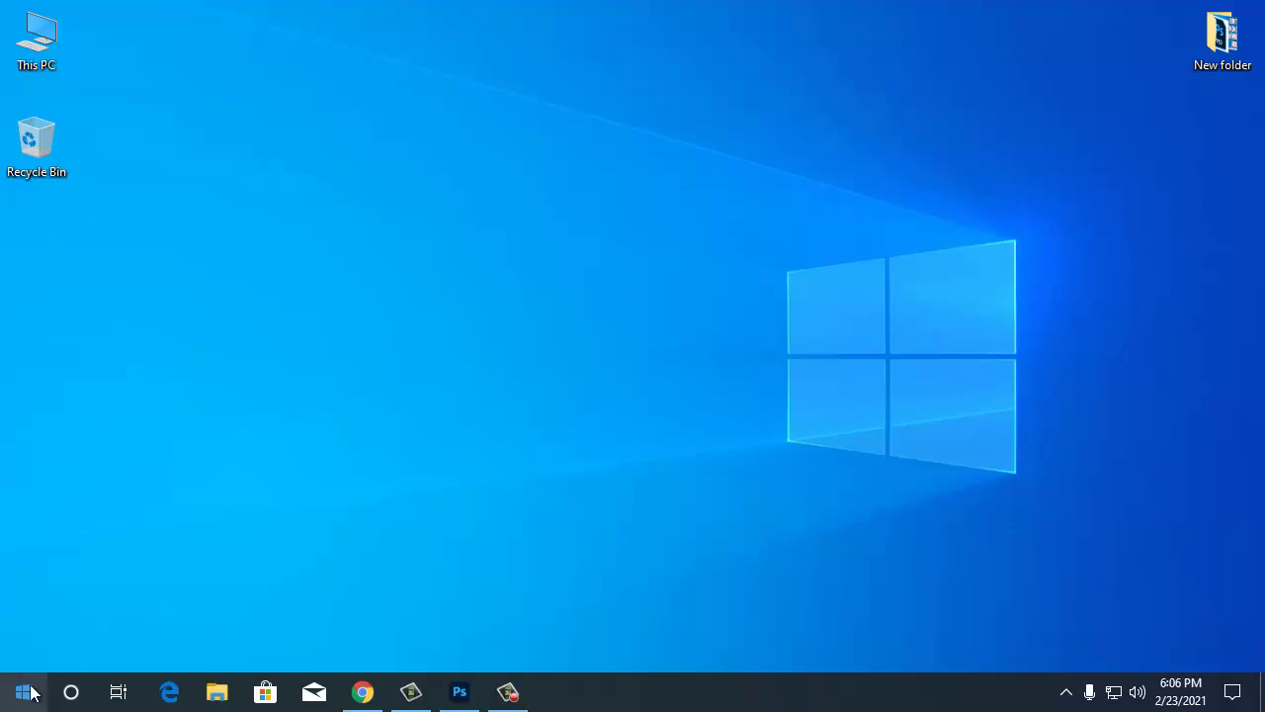
# Step: View the Start menu, open the desktop's Personalization settings, and close the settings window
pyautogui.click(29, 692)
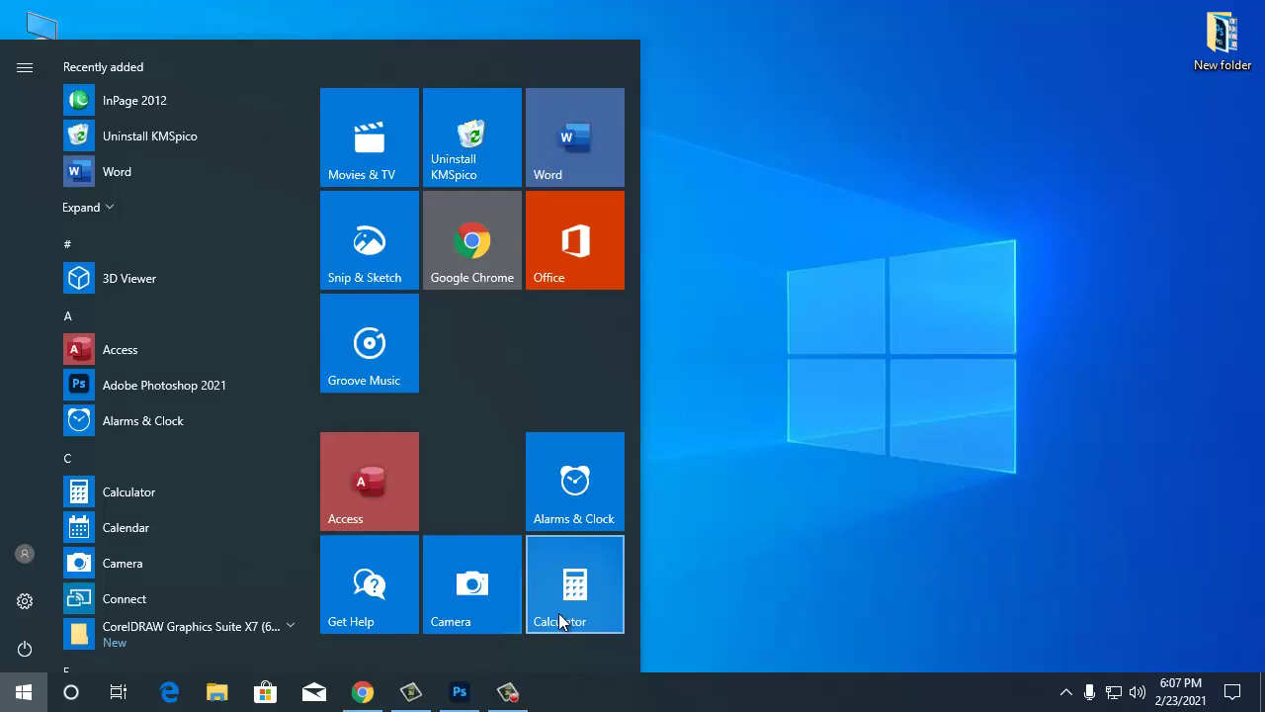
pyautogui.rightClick(738, 91)
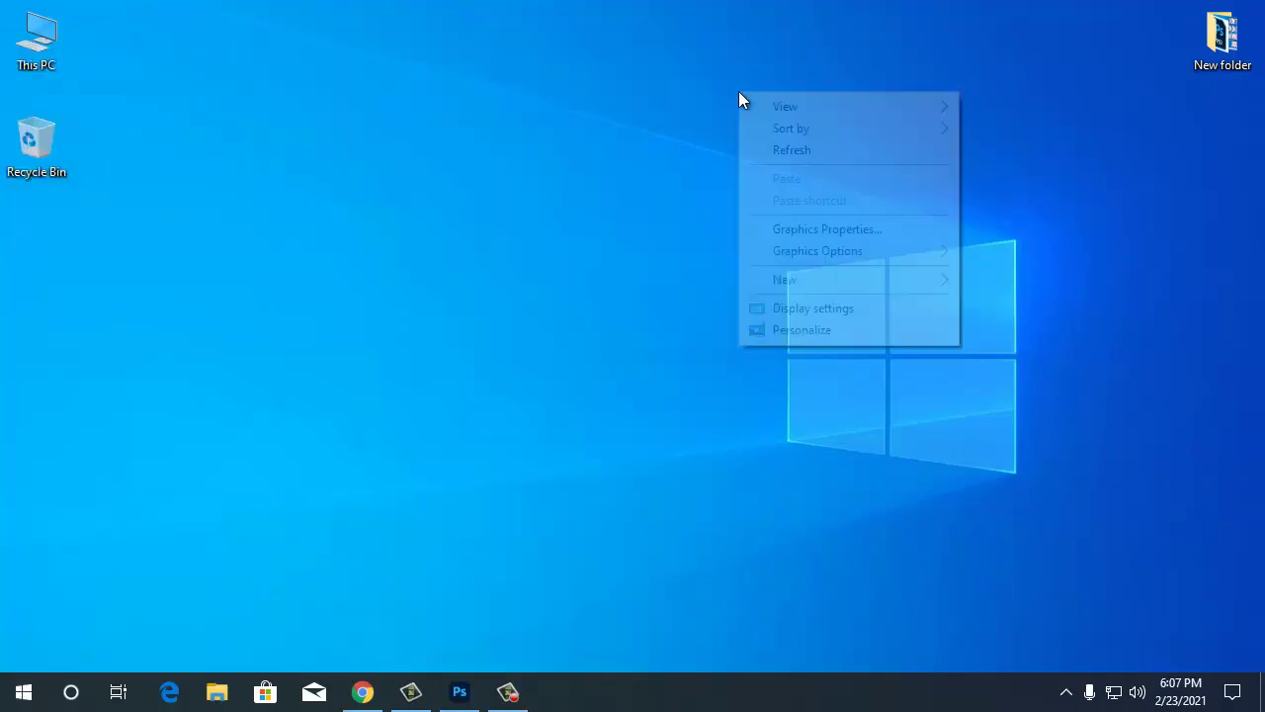
pyautogui.click(809, 336)
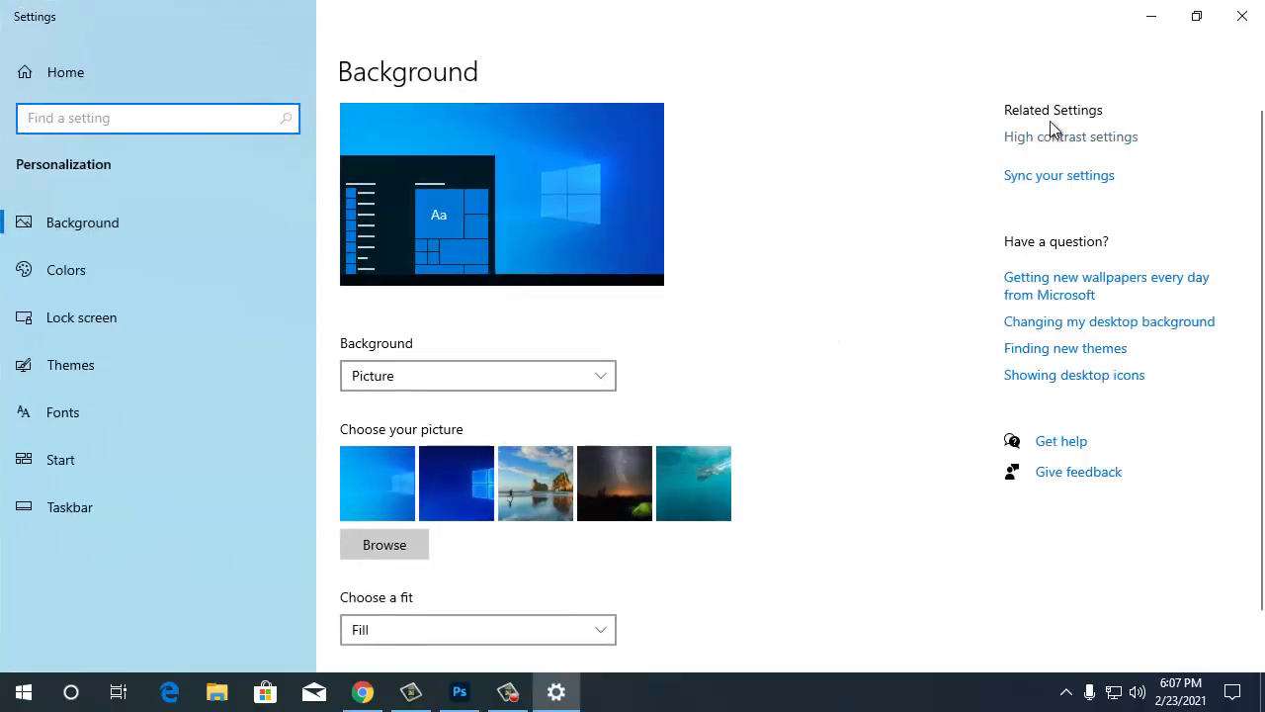
pyautogui.click(1242, 21)
# Step: Open the Personalization settings from the desktop and go to the Windows Settings home page
pyautogui.rightClick(527, 151)
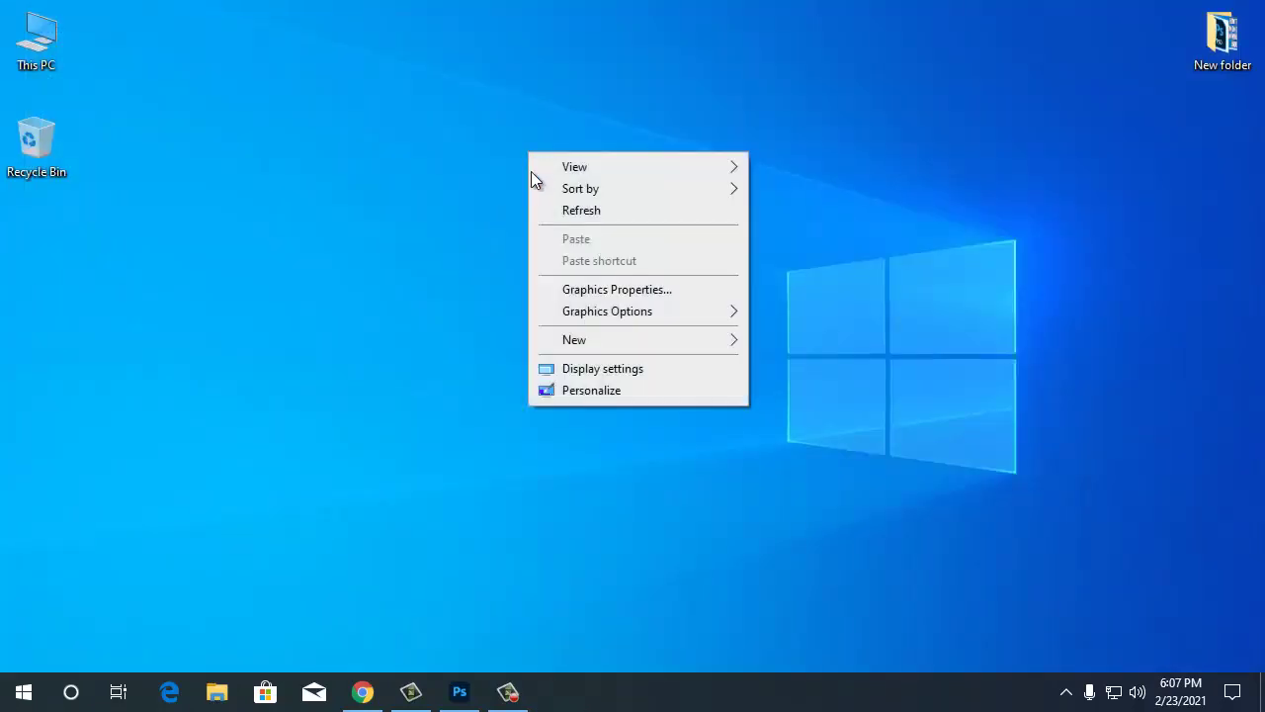
pyautogui.click(583, 389)
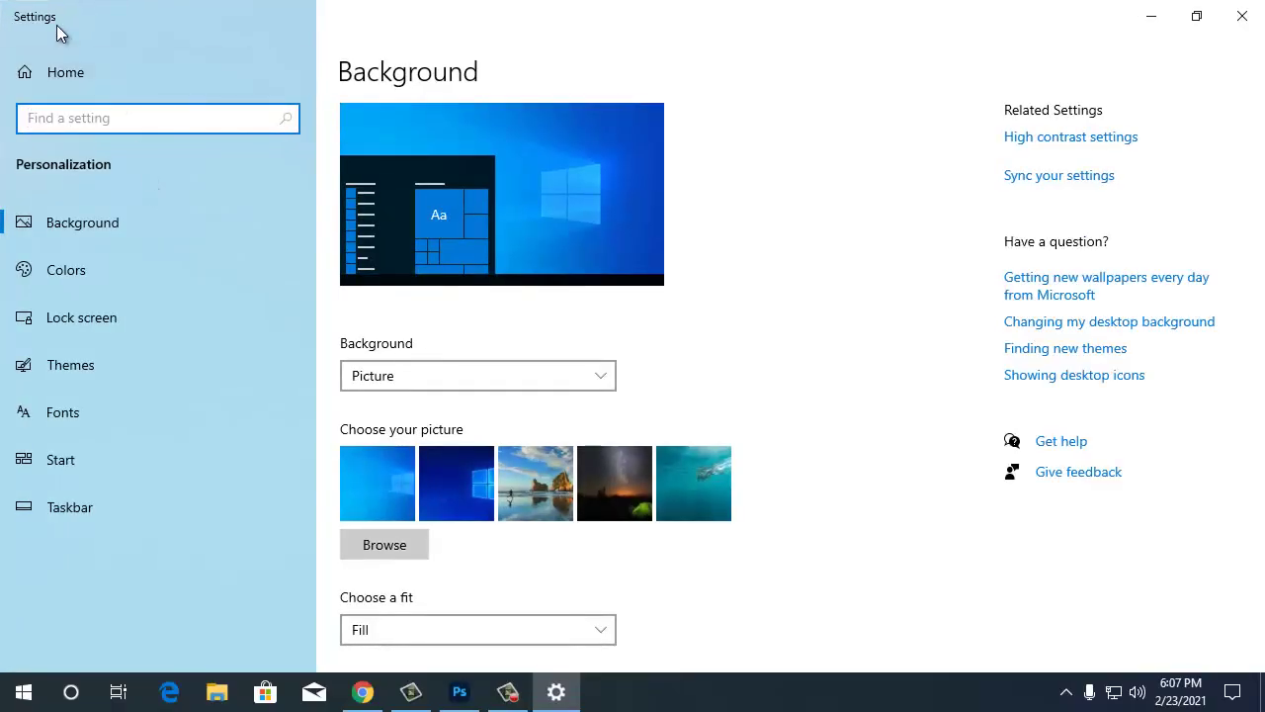
pyautogui.click(65, 62)
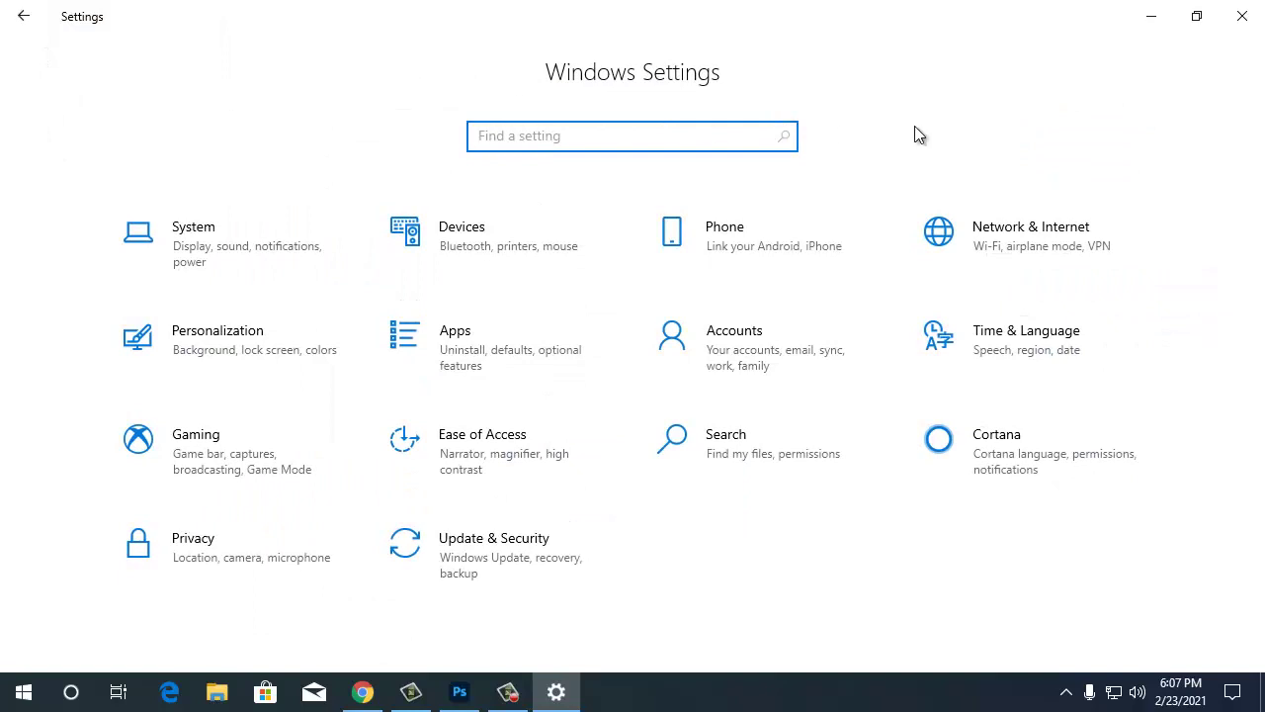
# Step: Open Windows Settings from the Start menu, go to the Personalization category, and minimize the window
pyautogui.click(28, 695)
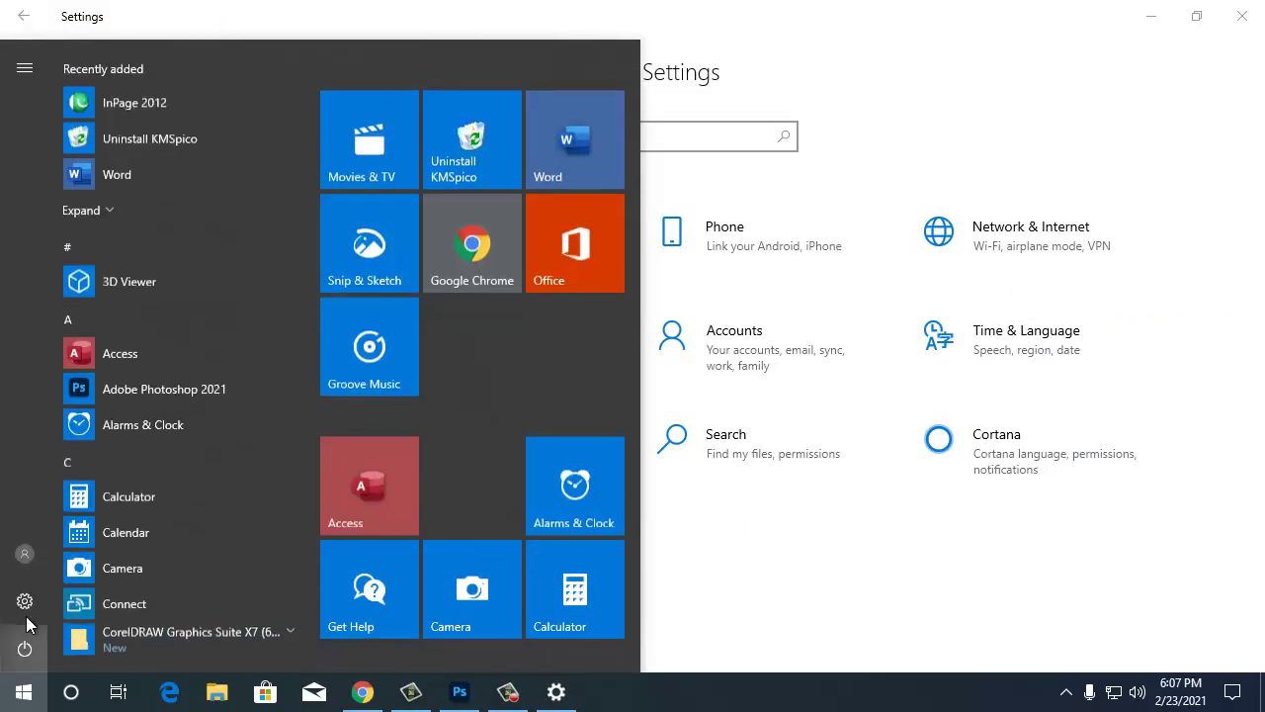
pyautogui.click(27, 612)
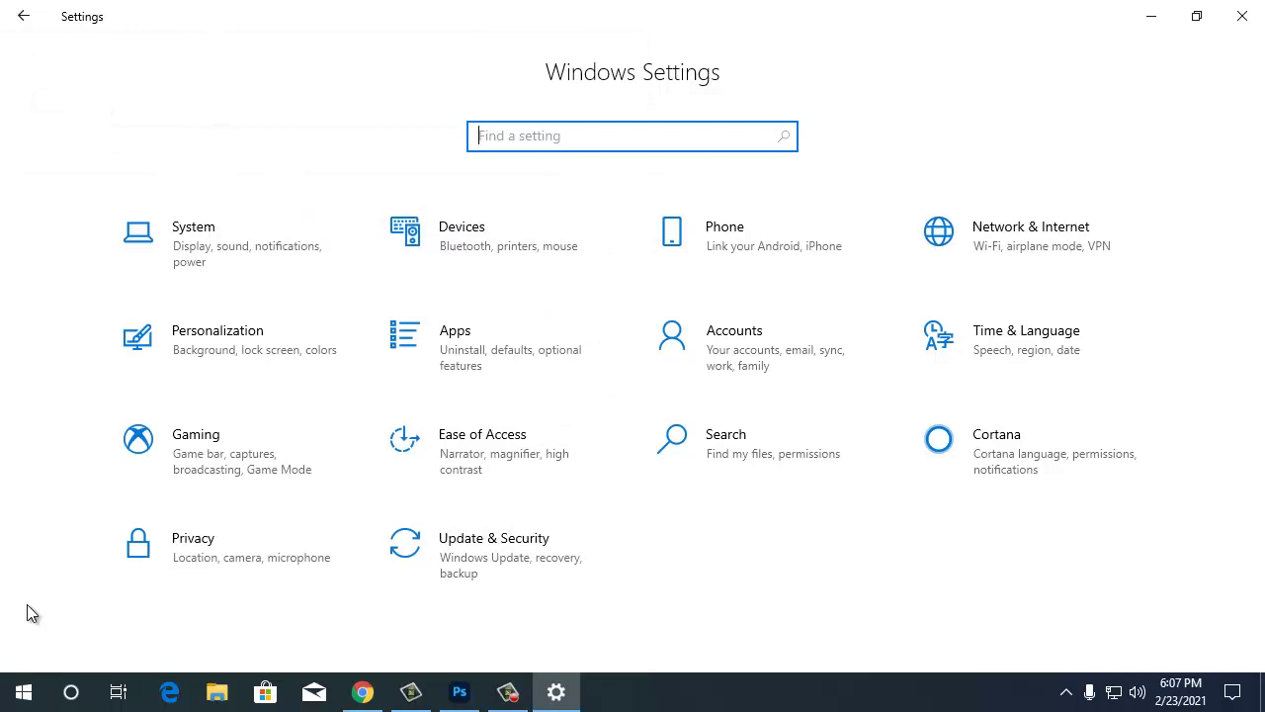
pyautogui.click(231, 347)
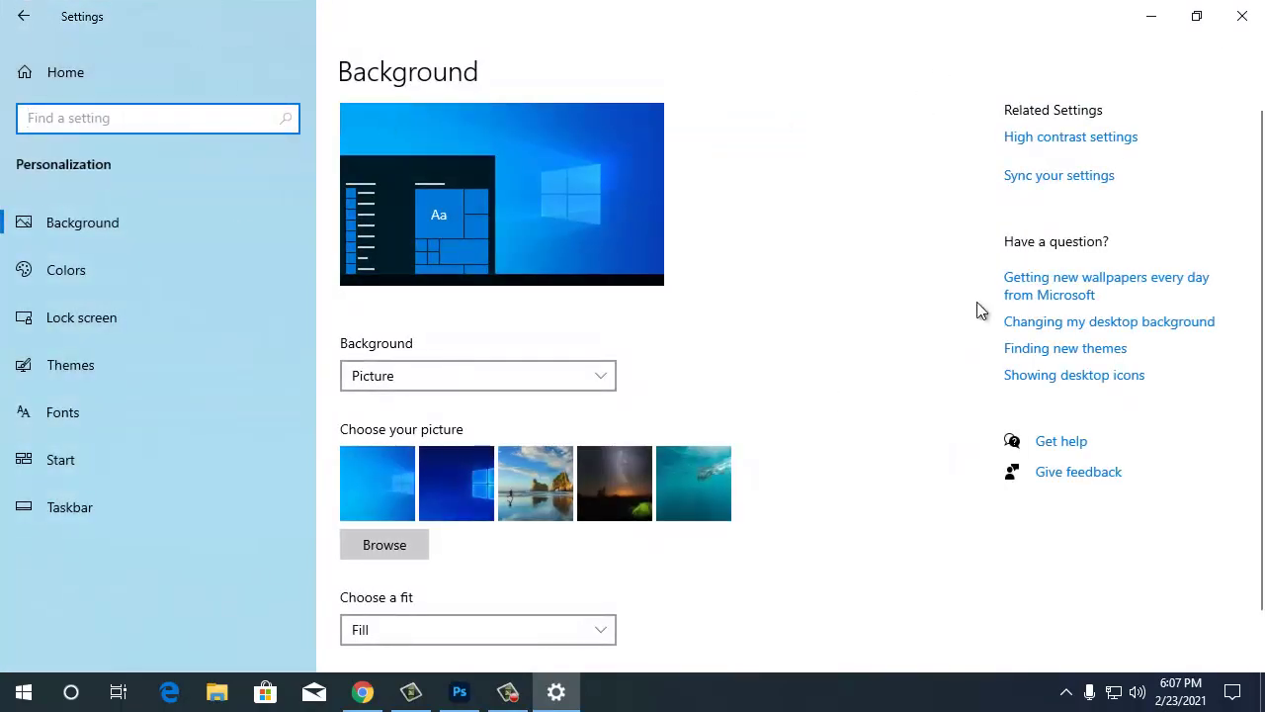
pyautogui.click(1152, 18)
# Step: Open the Personalization settings from the desktop and apply the Windows (light) theme
pyautogui.rightClick(698, 106)
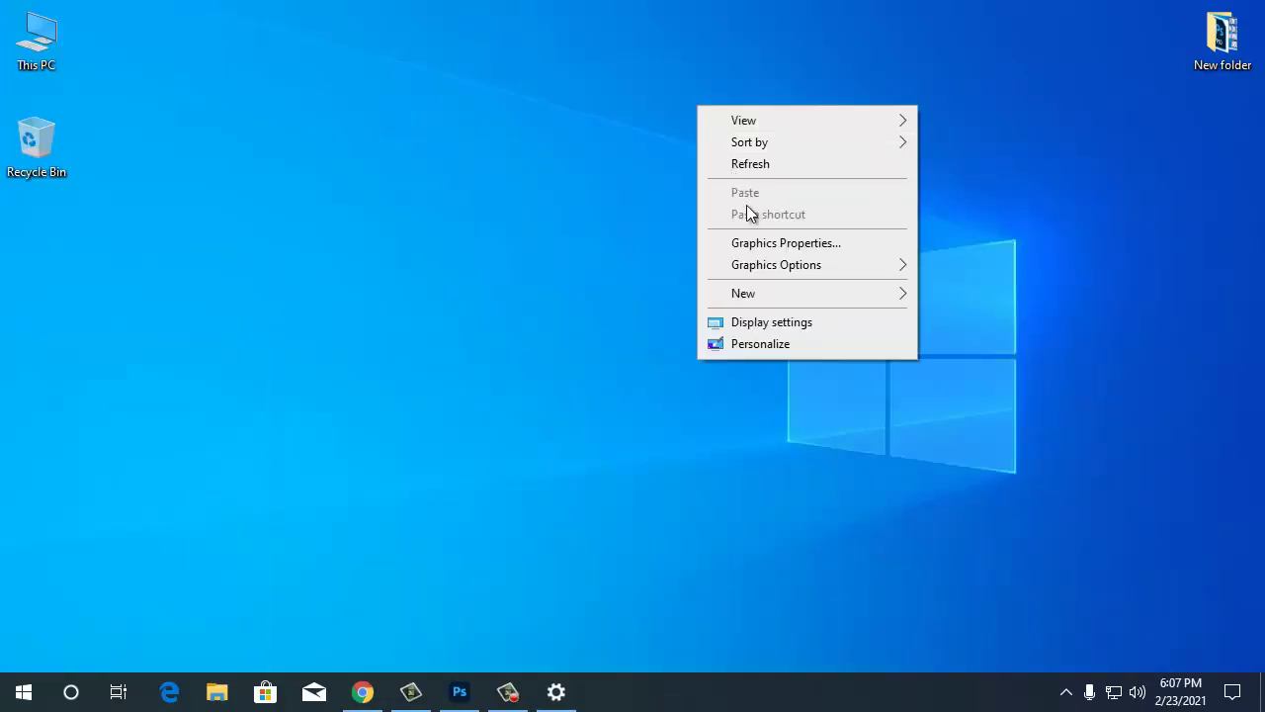
pyautogui.click(776, 343)
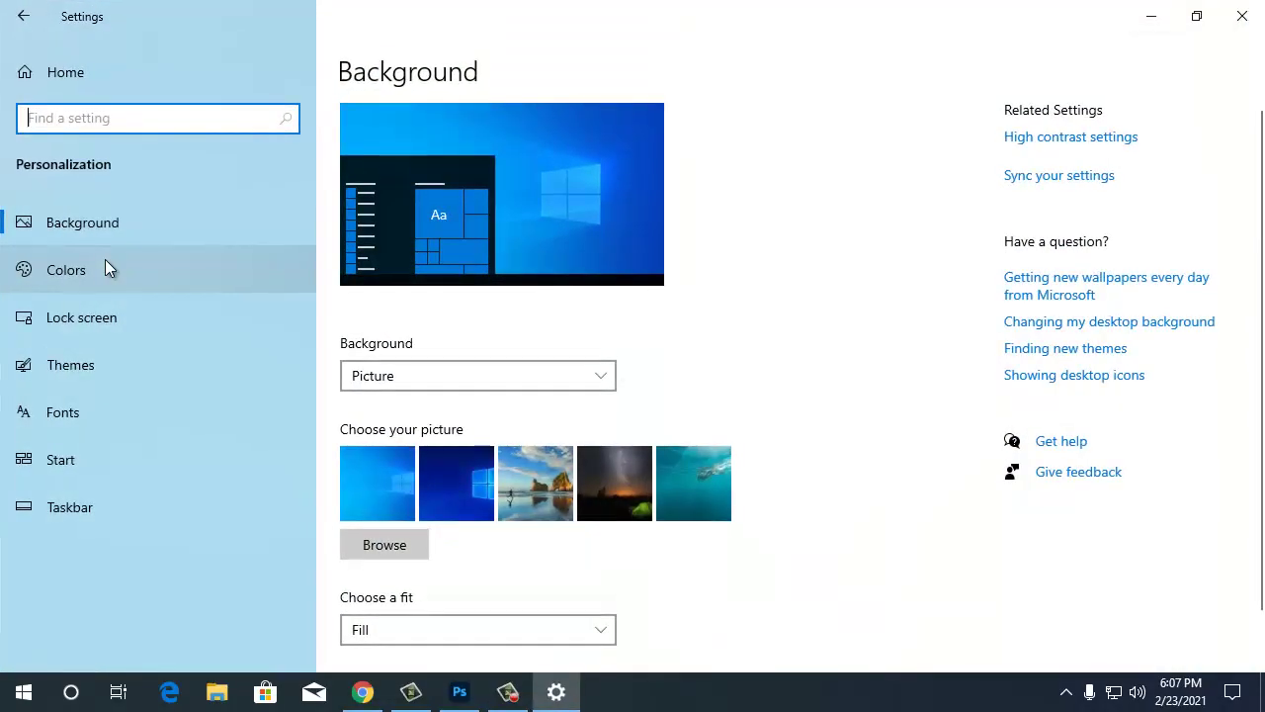
pyautogui.click(72, 358)
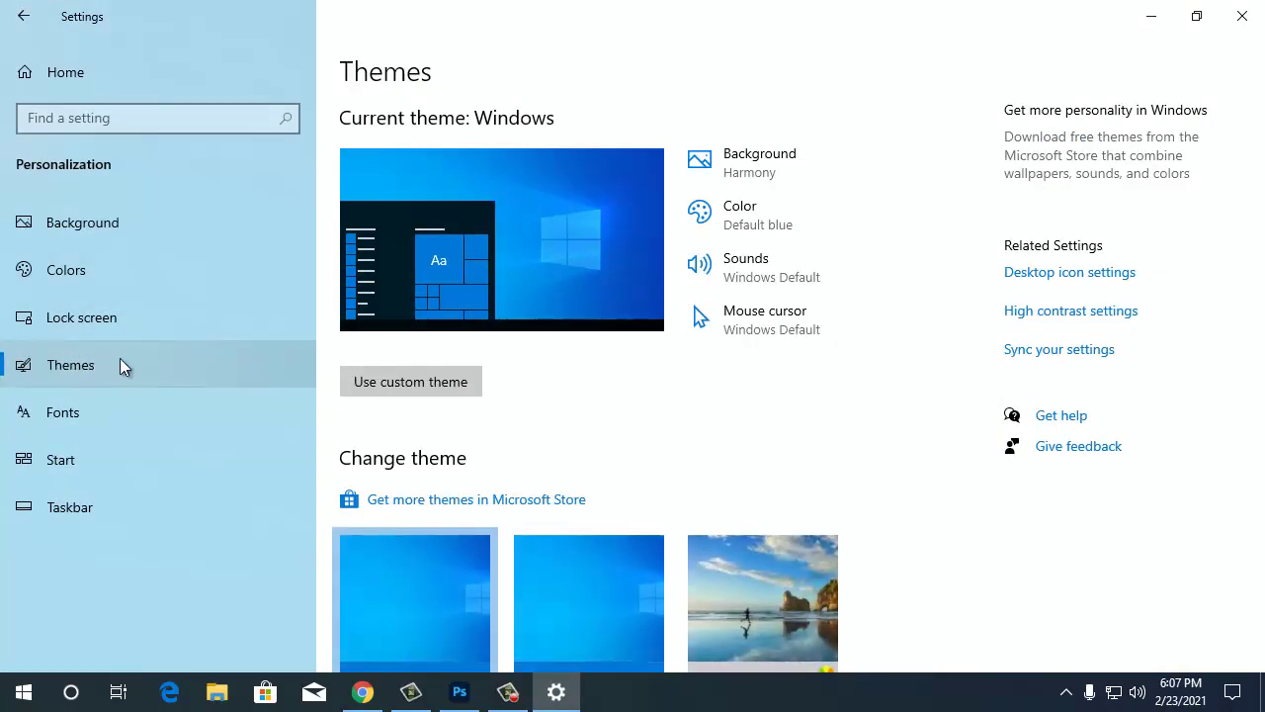
pyautogui.scroll(-2, 659, 411)
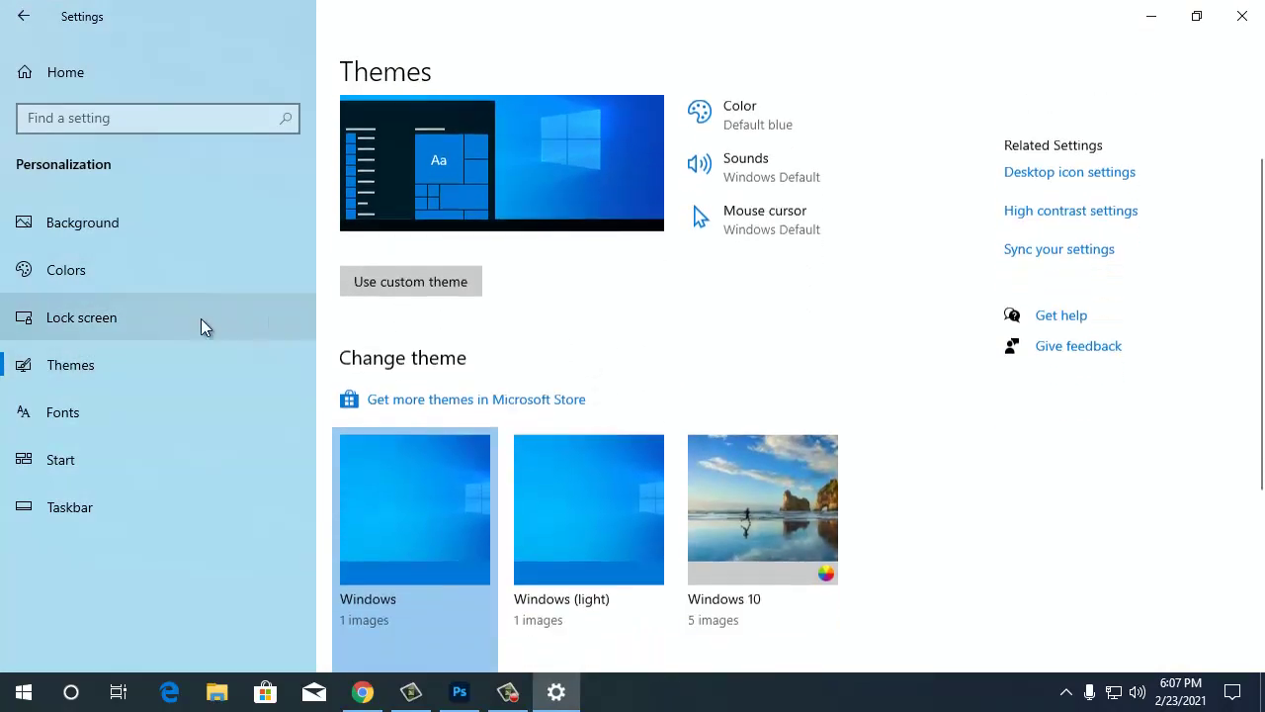
pyautogui.click(572, 550)
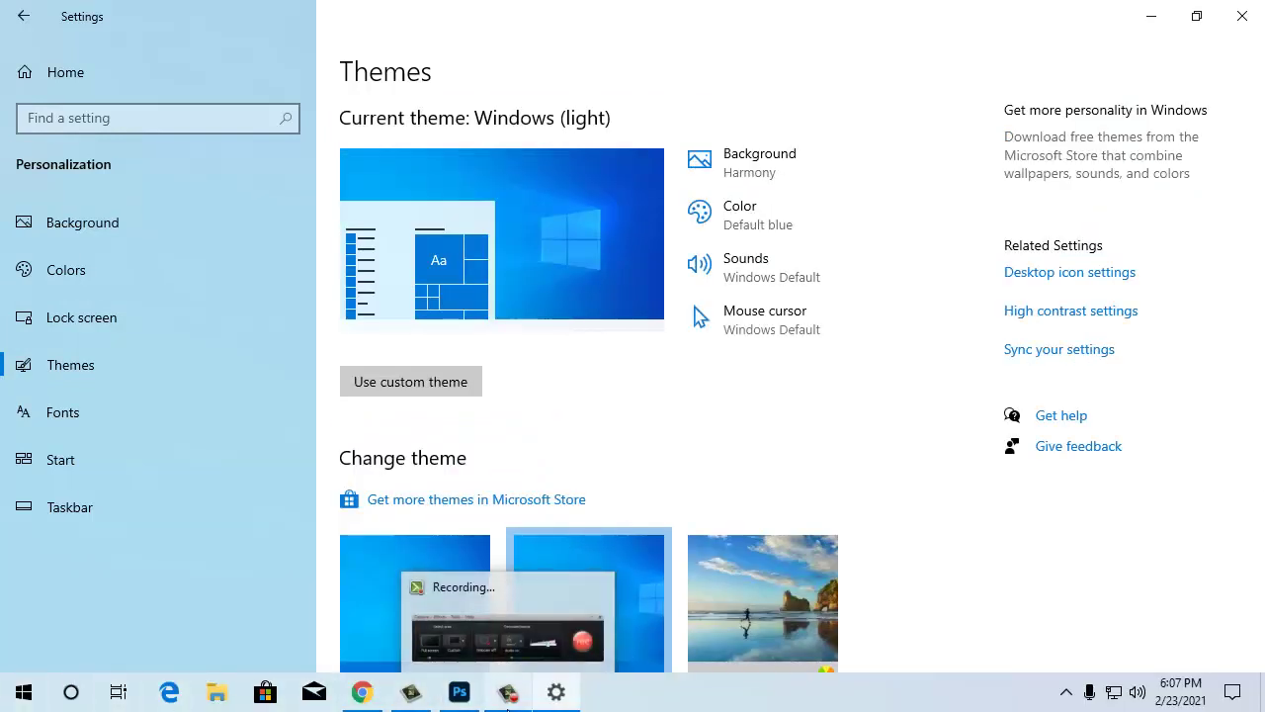
# Step: Turn on "Show more tiles on Start" in the Start personalization settings
pyautogui.click(68, 472)
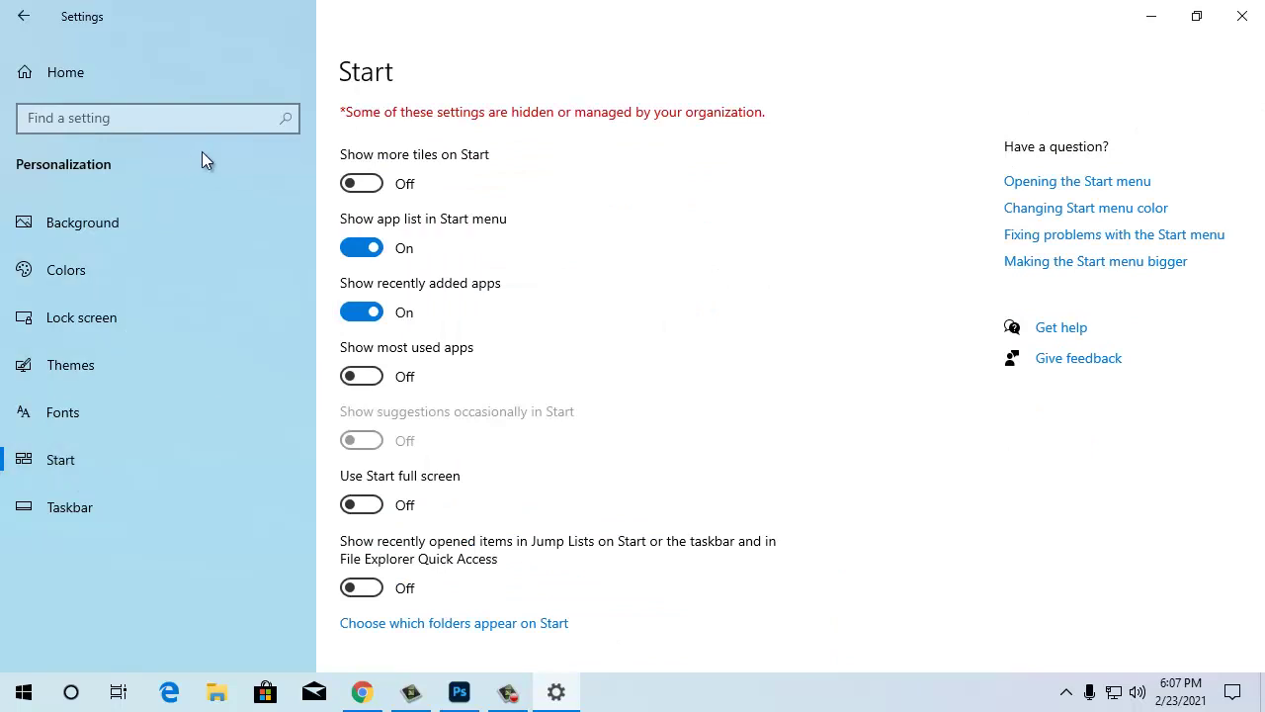
pyautogui.click(372, 186)
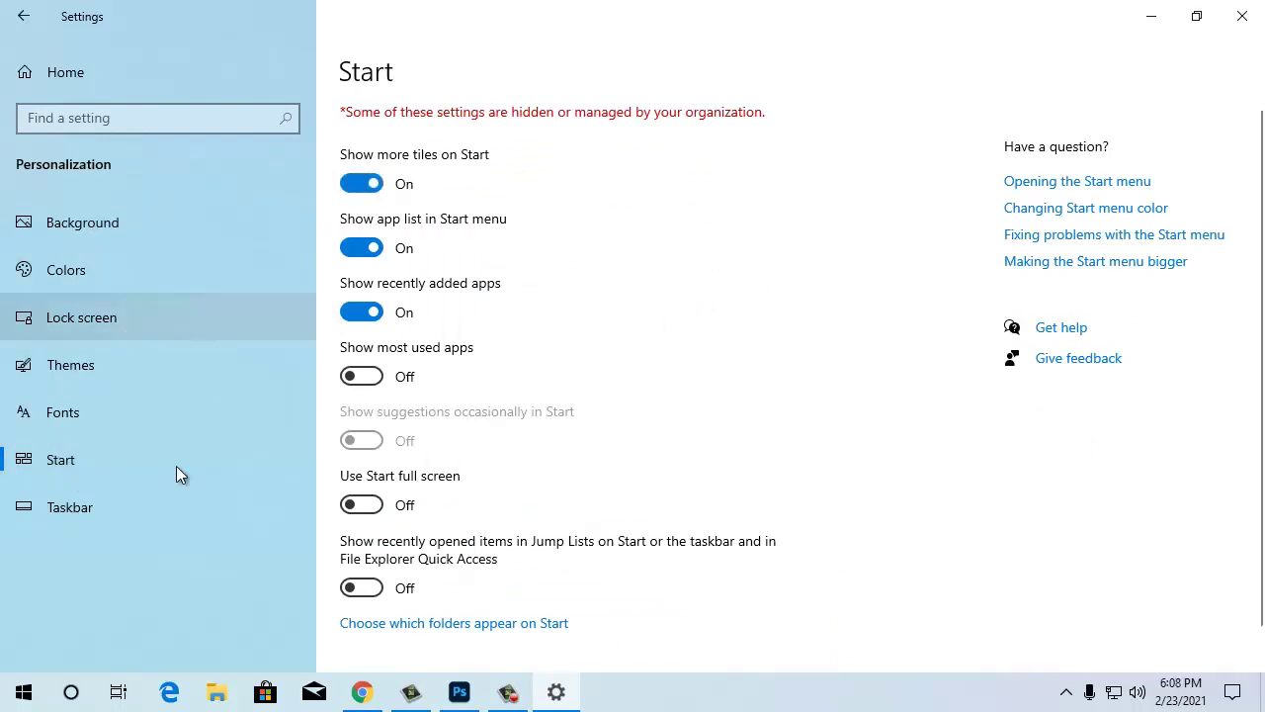
# Step: Widen the Start menu until the tile groups sit side by side, try the group name fields, and narrow it back
pyautogui.click(18, 698)
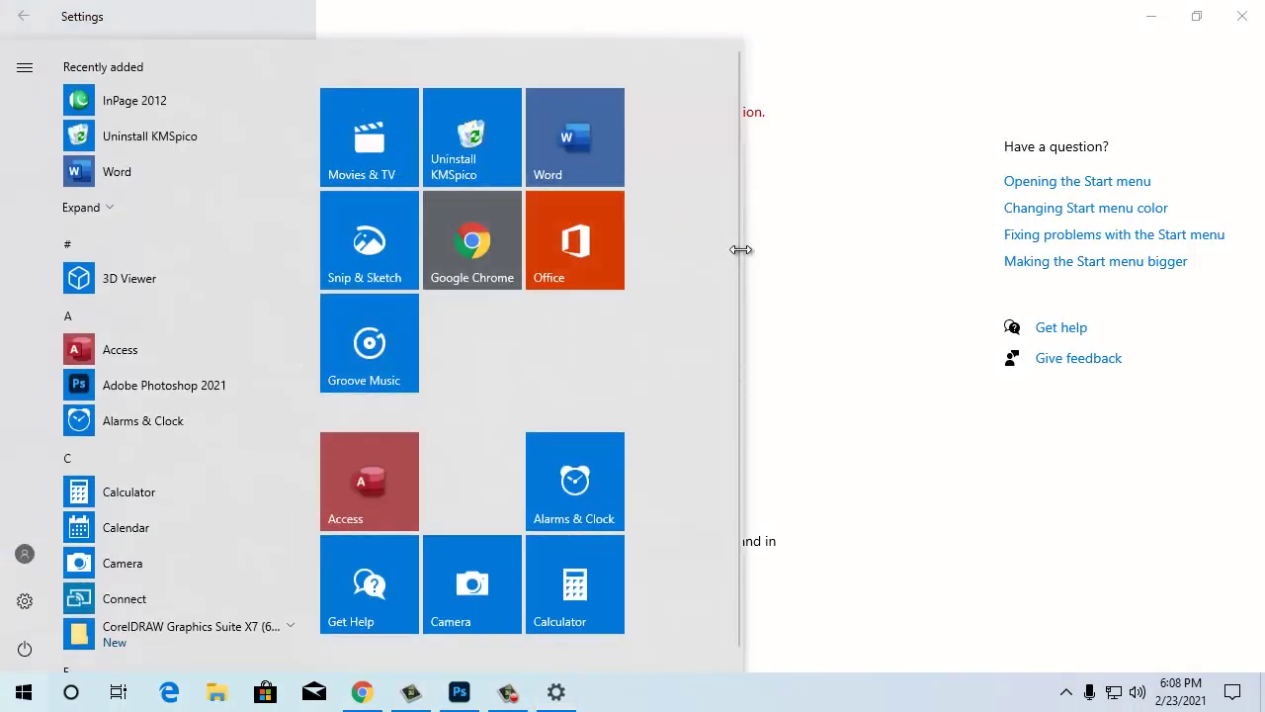
pyautogui.moveTo(737, 247); pyautogui.dragTo(1249, 296)
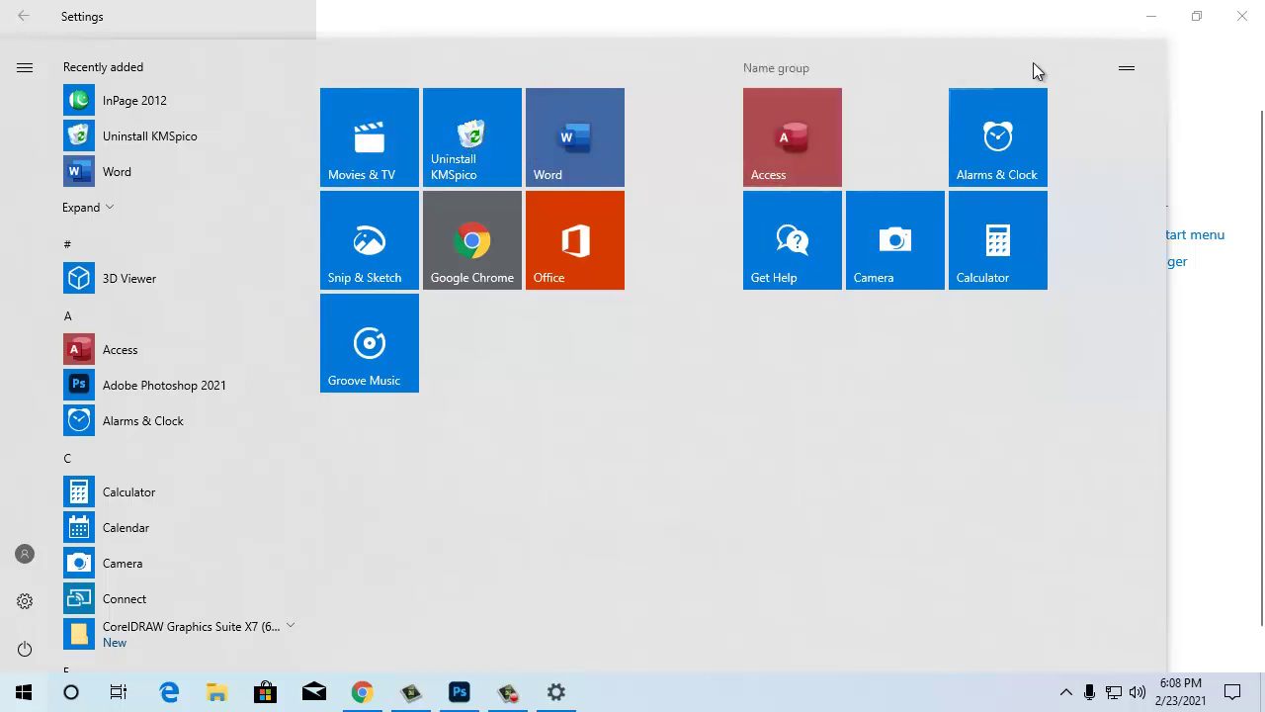
pyautogui.click(1123, 73)
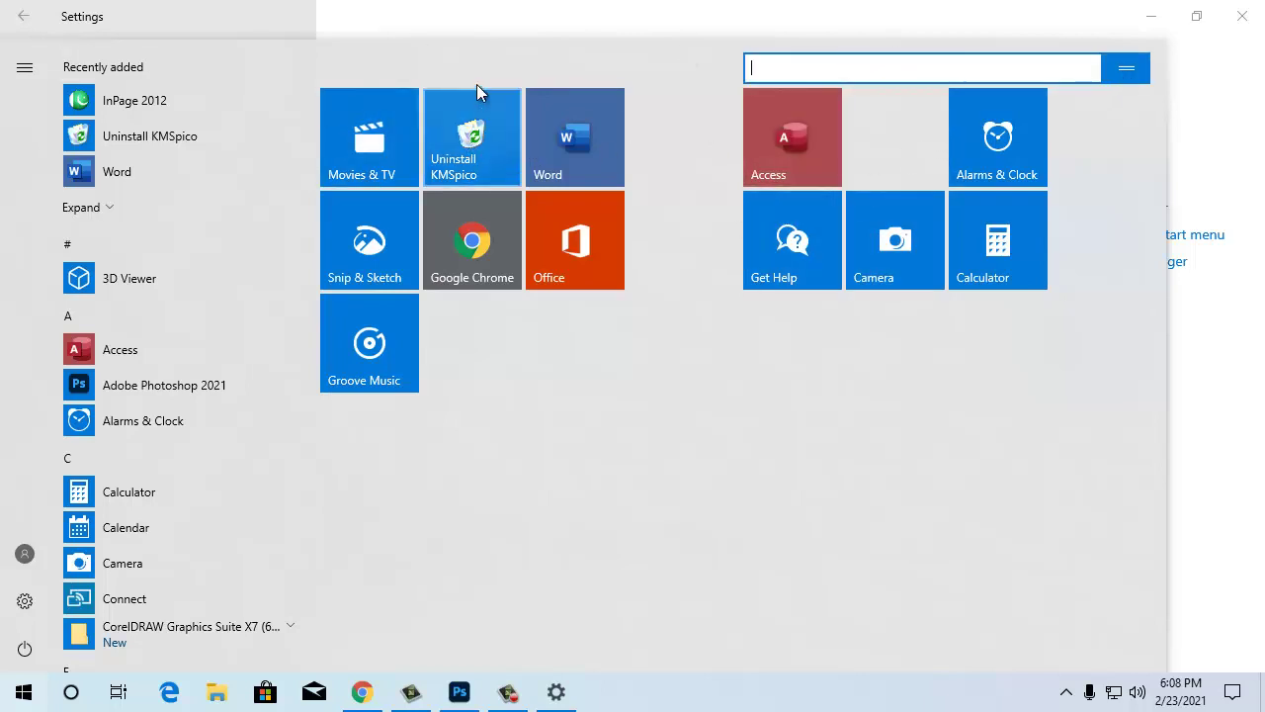
pyautogui.click(478, 66)
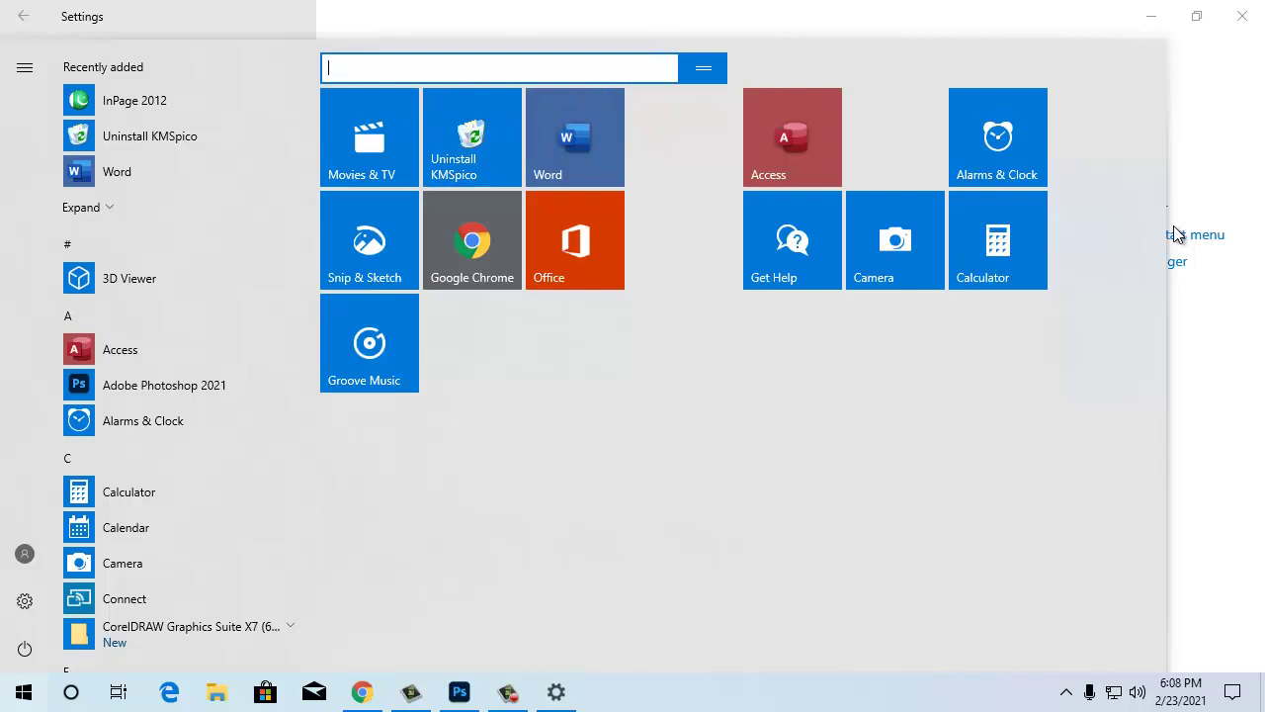
pyautogui.moveTo(1136, 225); pyautogui.dragTo(620, 228)
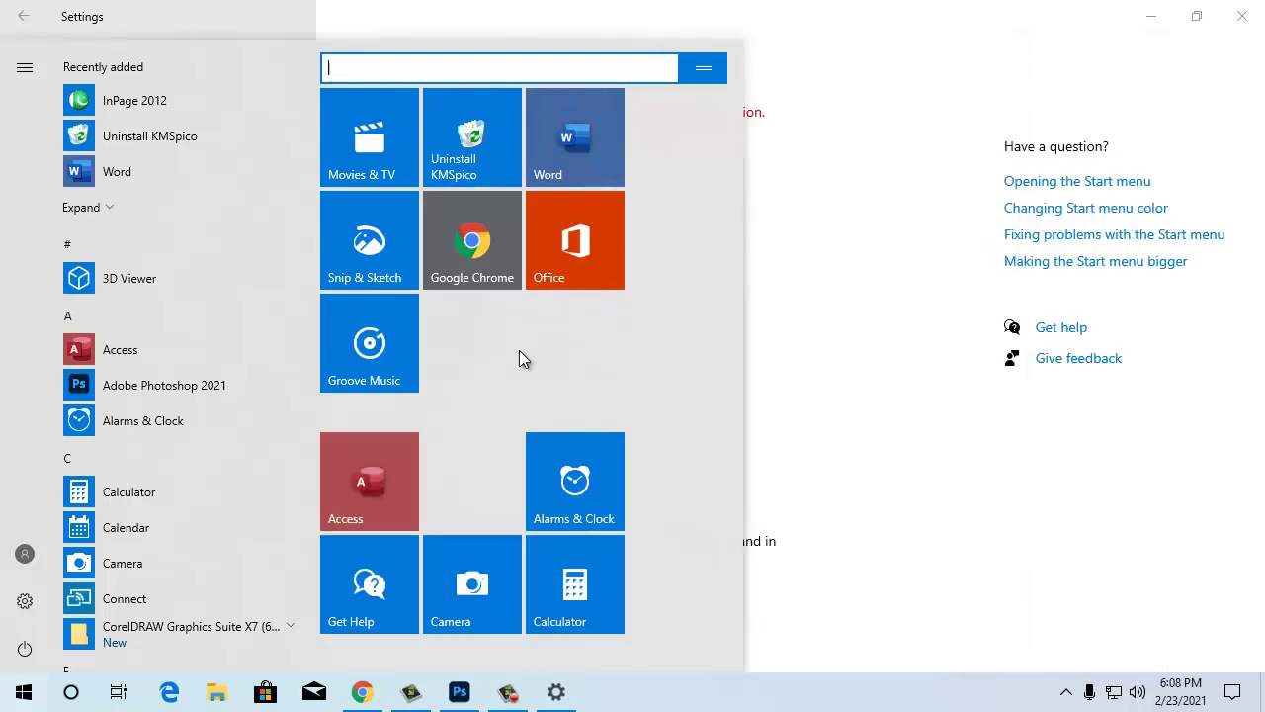
pyautogui.click(828, 279)
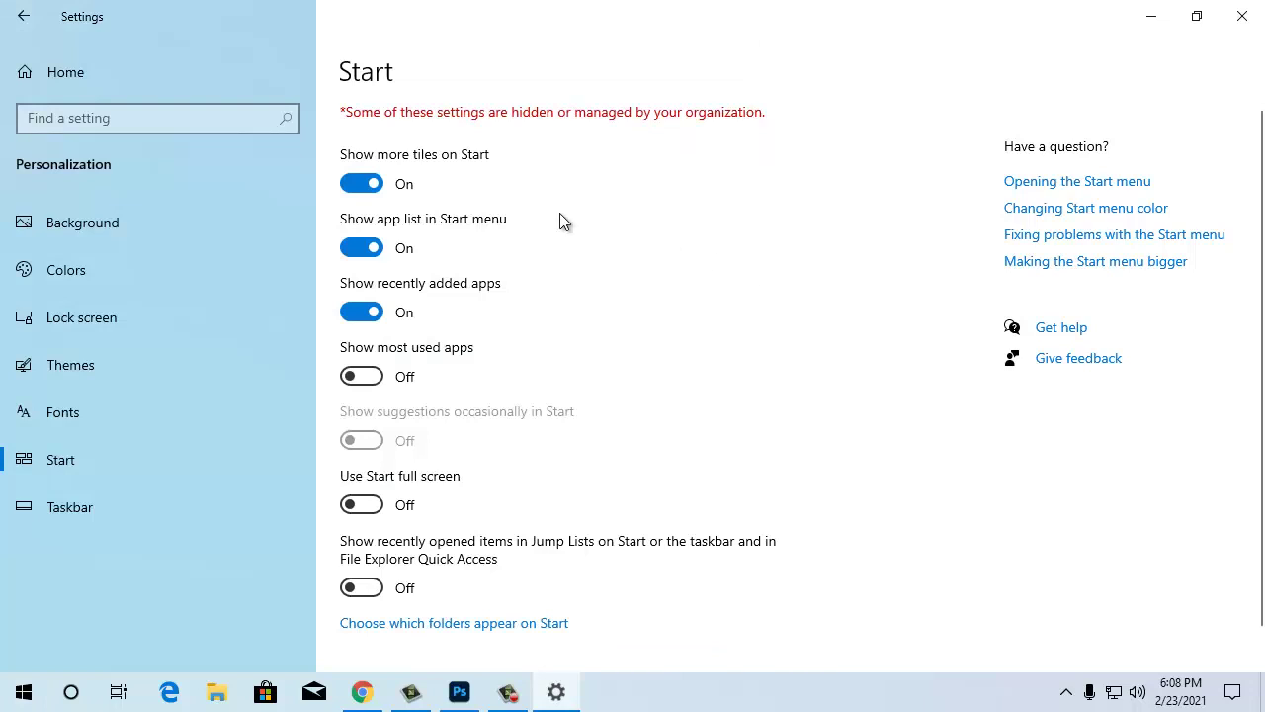
# Step: Turn off "Show more tiles on Start" and check the effect in the Start menu
pyautogui.click(361, 186)
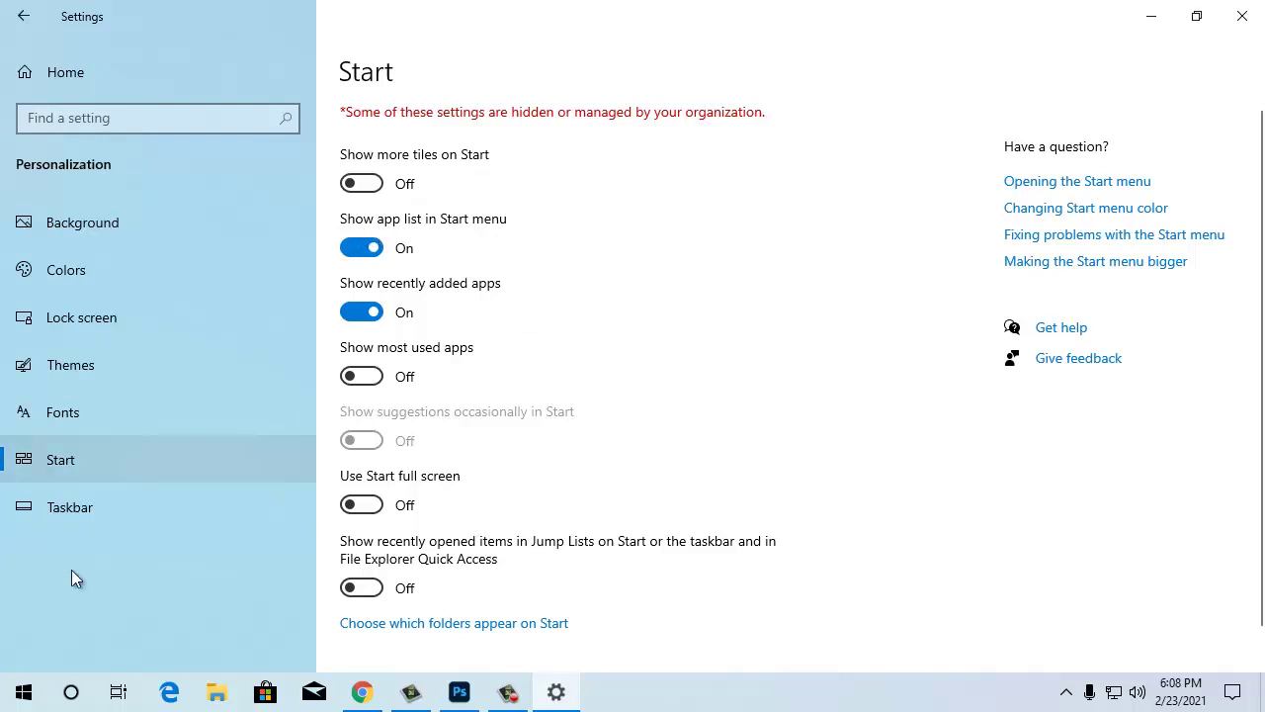
pyautogui.click(23, 692)
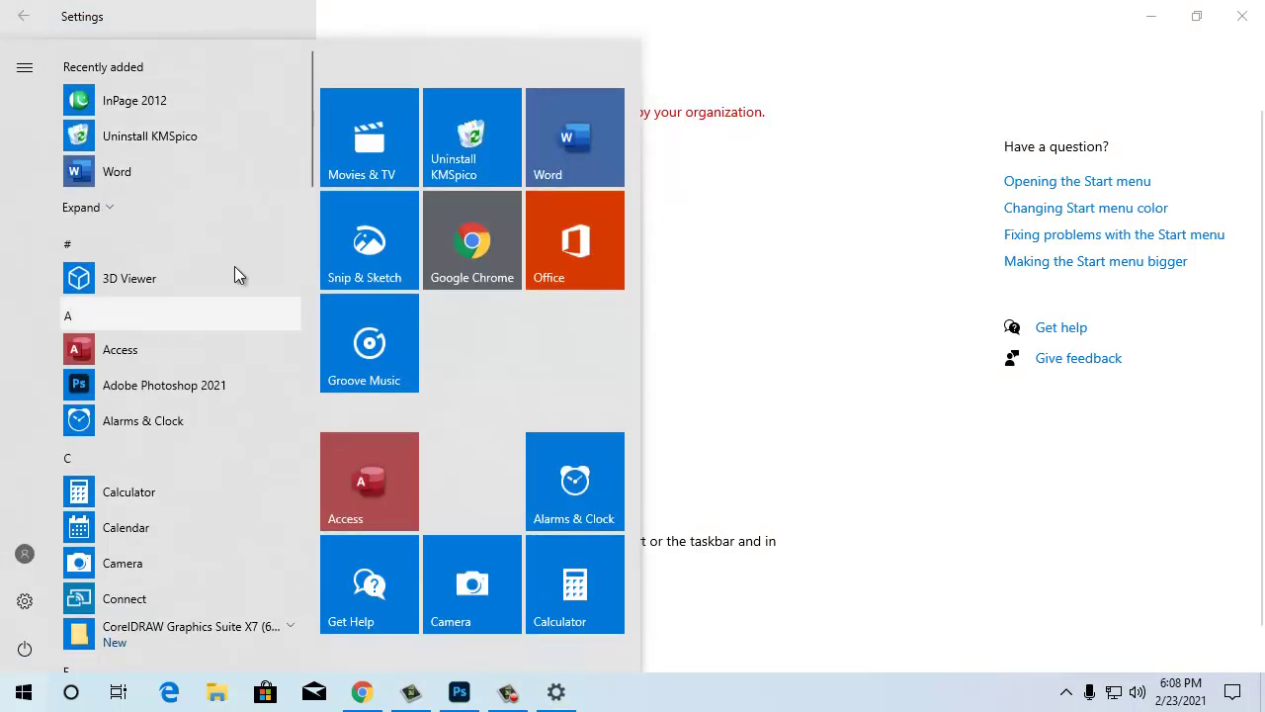
pyautogui.click(691, 338)
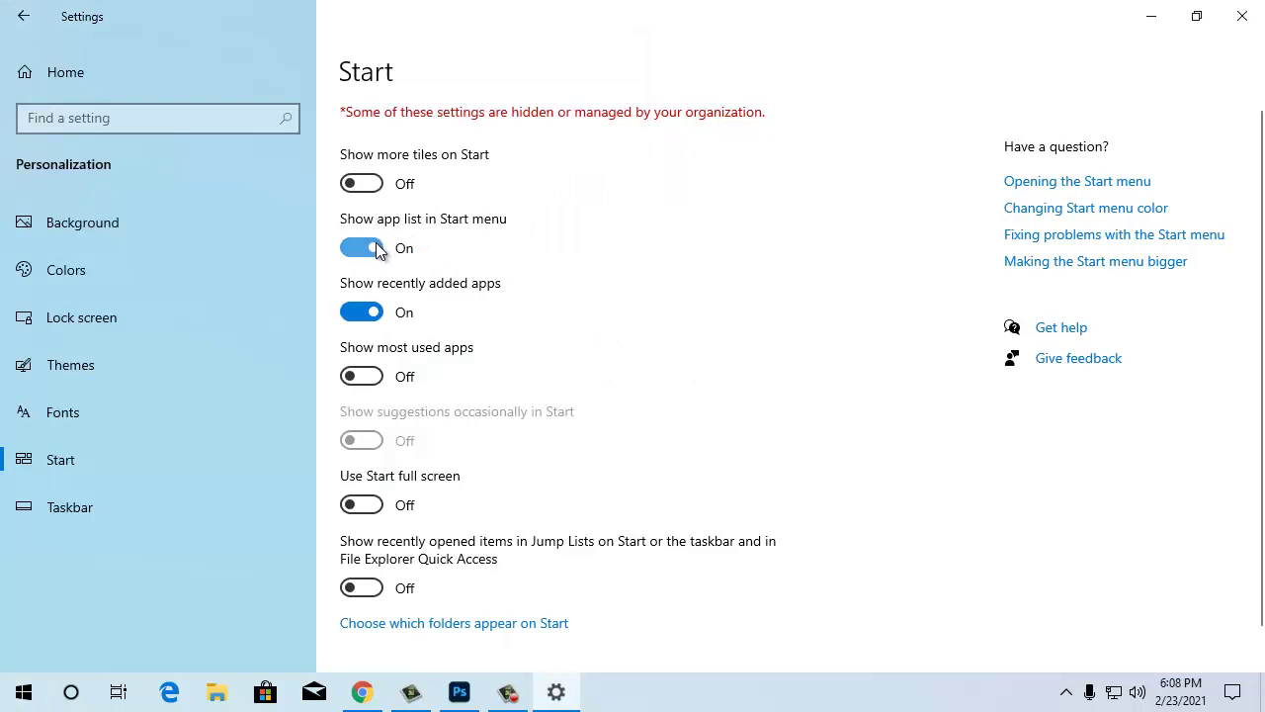
# Step: Turn off "Show app list in Start menu" and view the All apps list in the Start menu
pyautogui.click(372, 248)
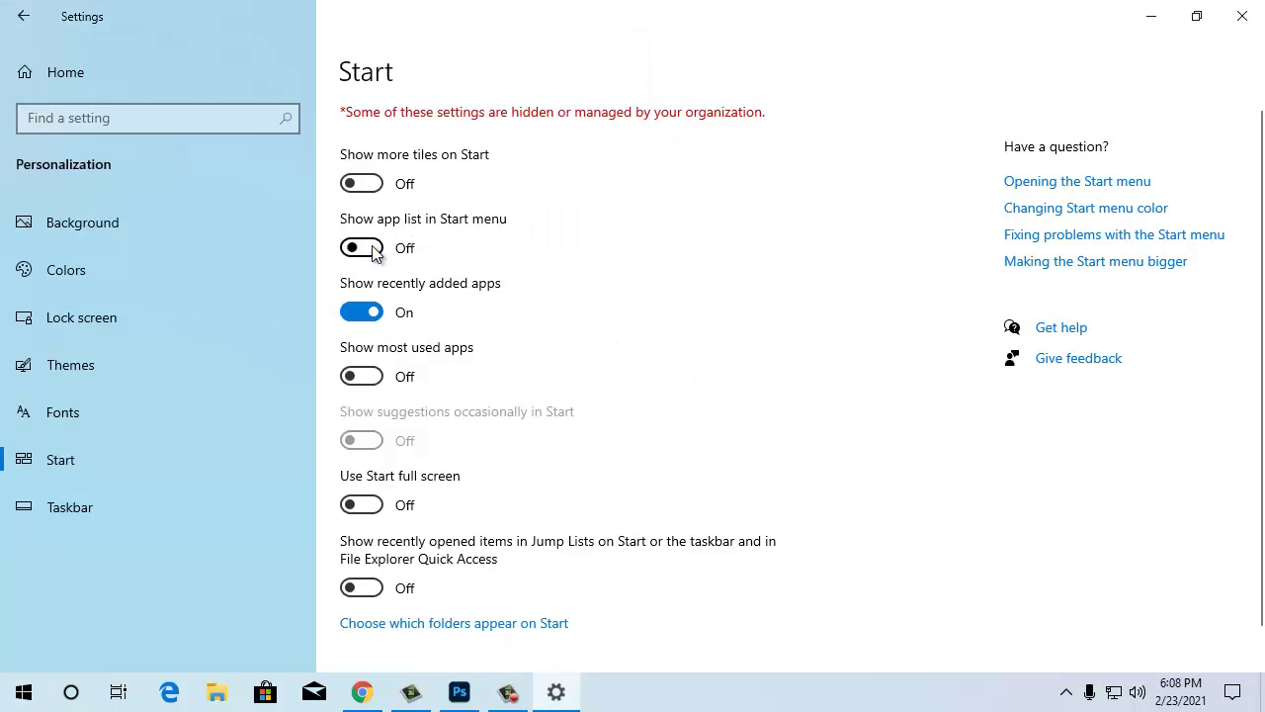
pyautogui.click(27, 692)
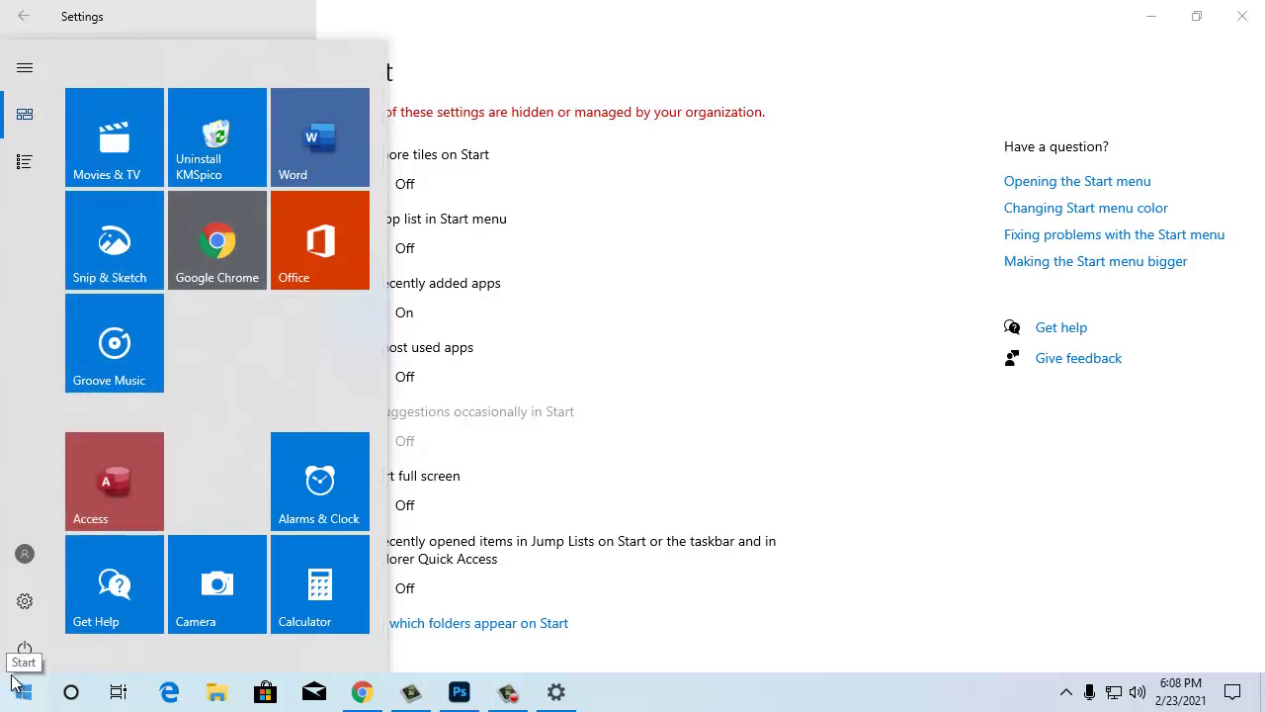
pyautogui.moveTo(2, 499)
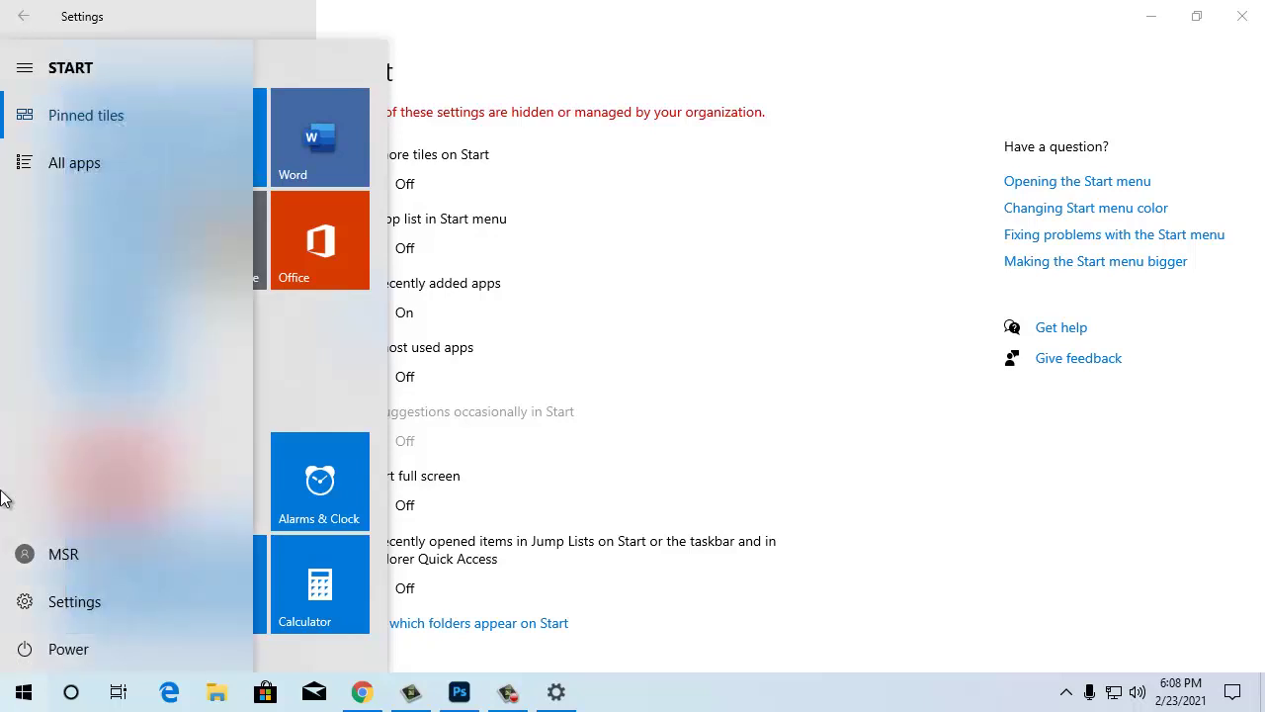
pyautogui.click(56, 158)
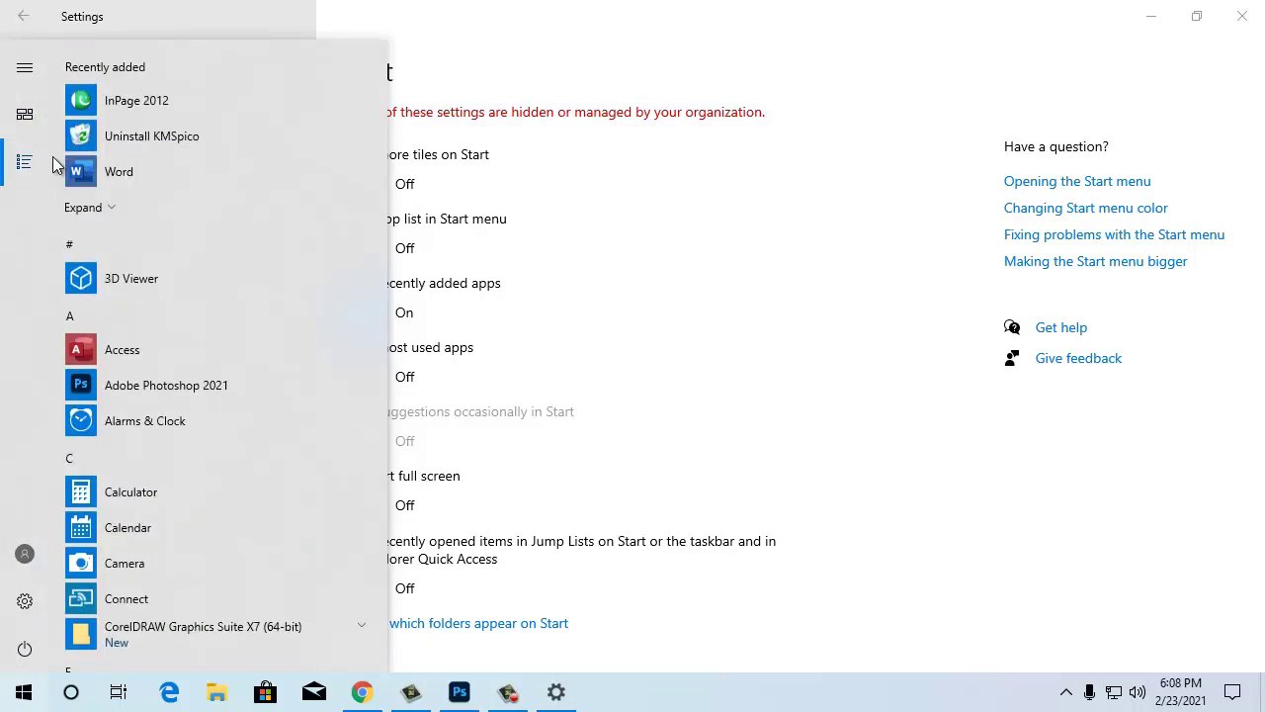
pyautogui.click(759, 315)
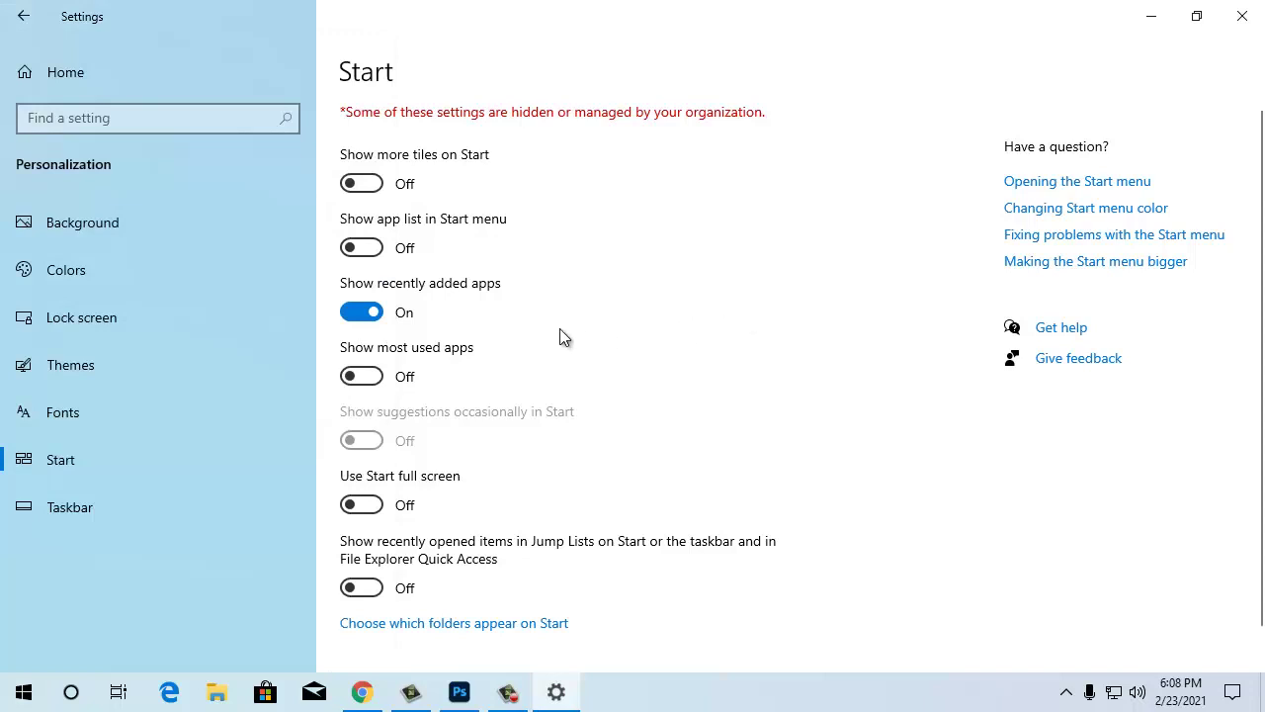
# Step: Turn "Show app list in Start menu" back on and check the app list in the Start menu
pyautogui.click(368, 247)
pyautogui.click(24, 692)
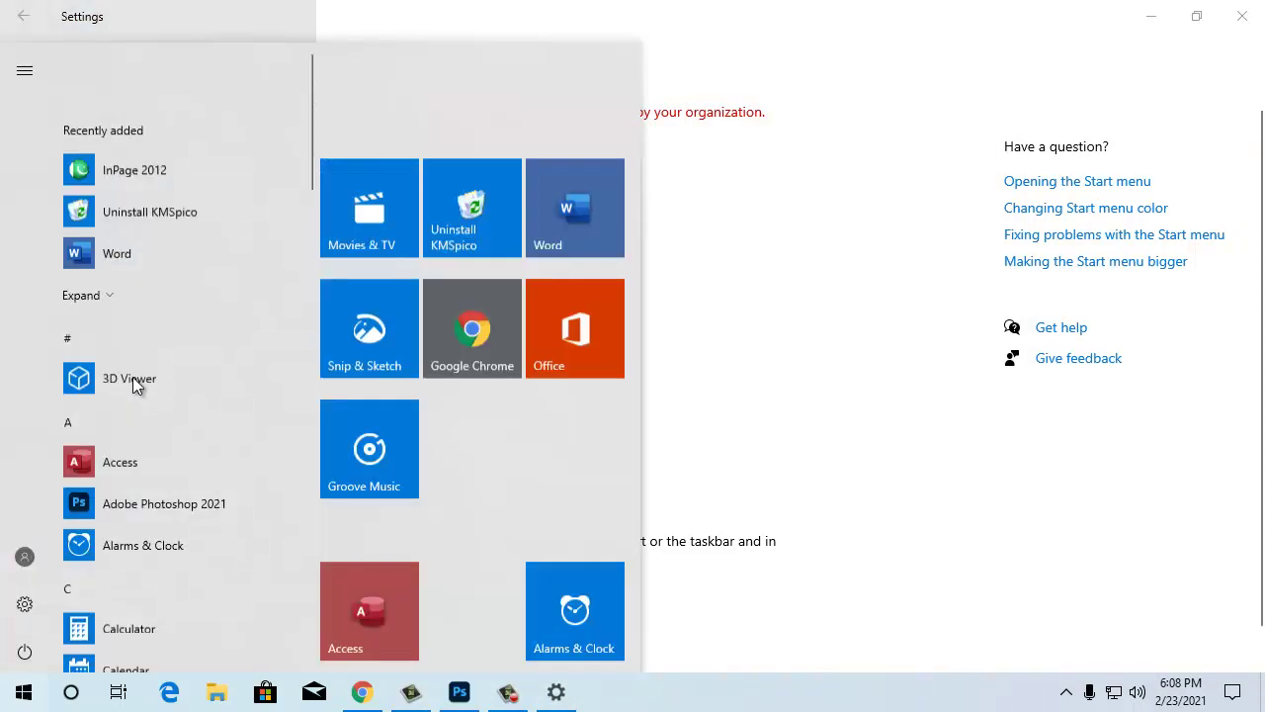
pyautogui.click(793, 360)
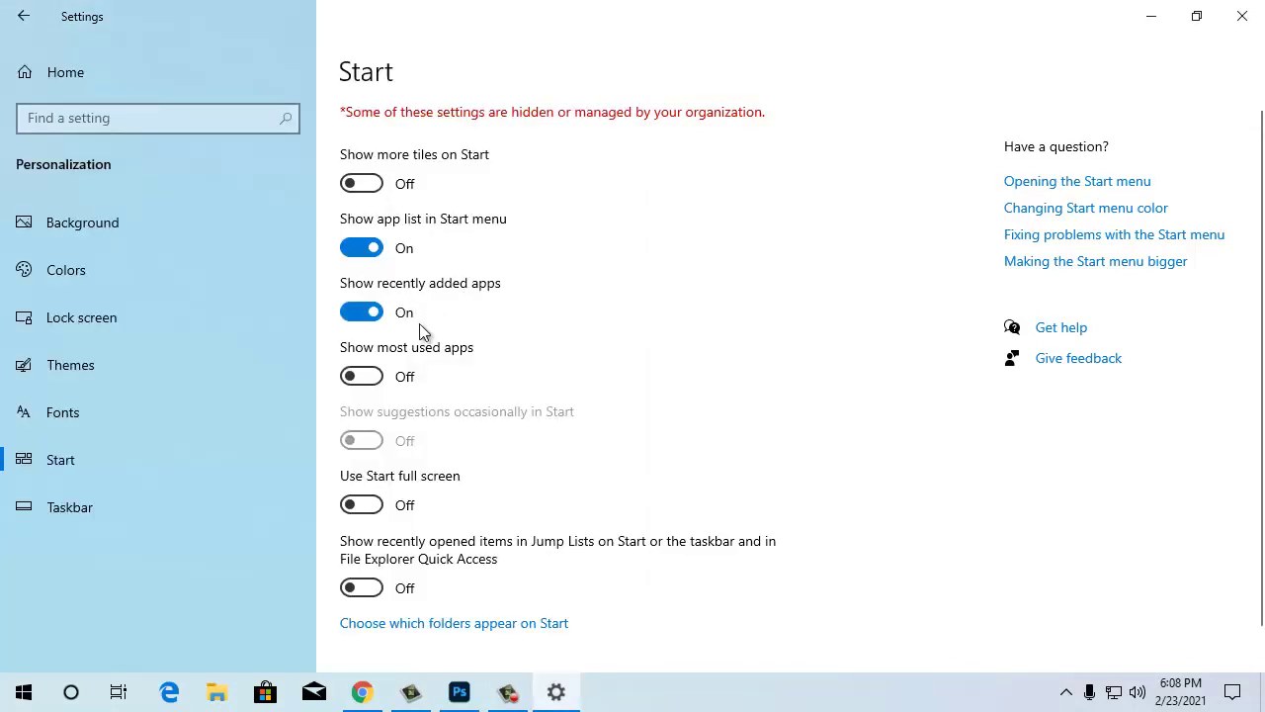
pyautogui.click(22, 694)
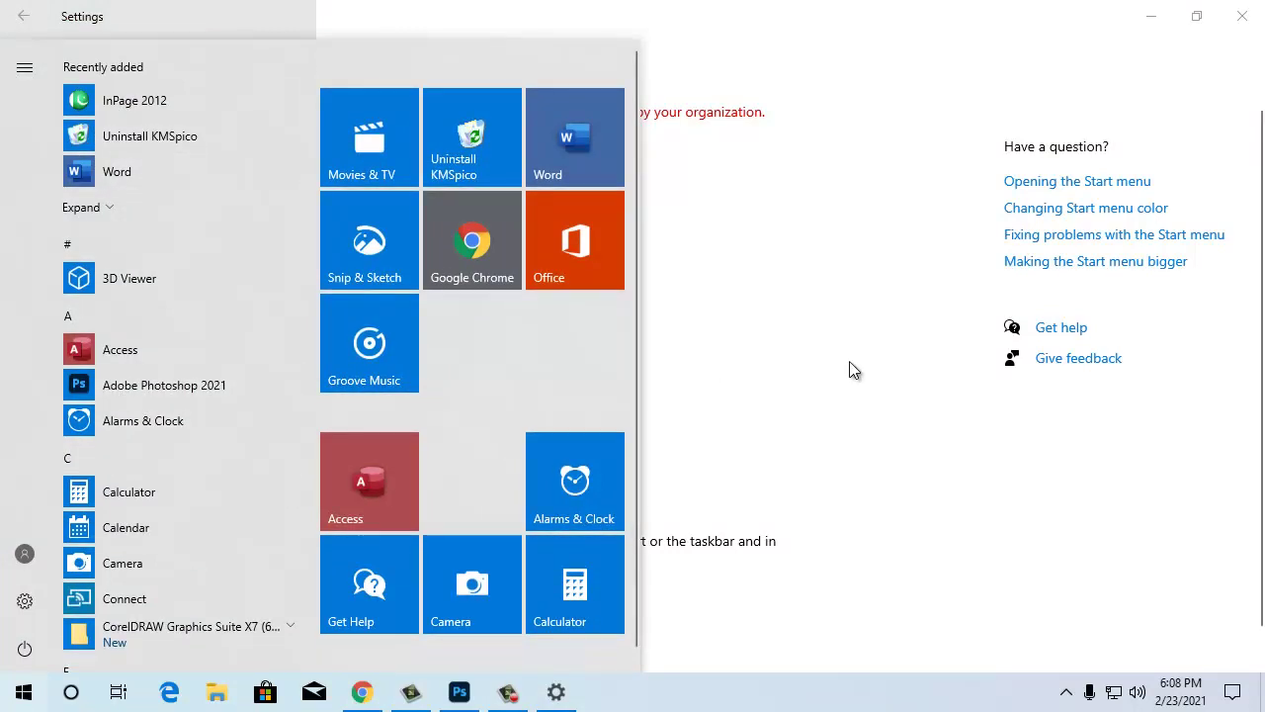
pyautogui.click(652, 348)
# Step: Turn off "Show recently added apps" and check the app list in the Start menu
pyautogui.click(362, 313)
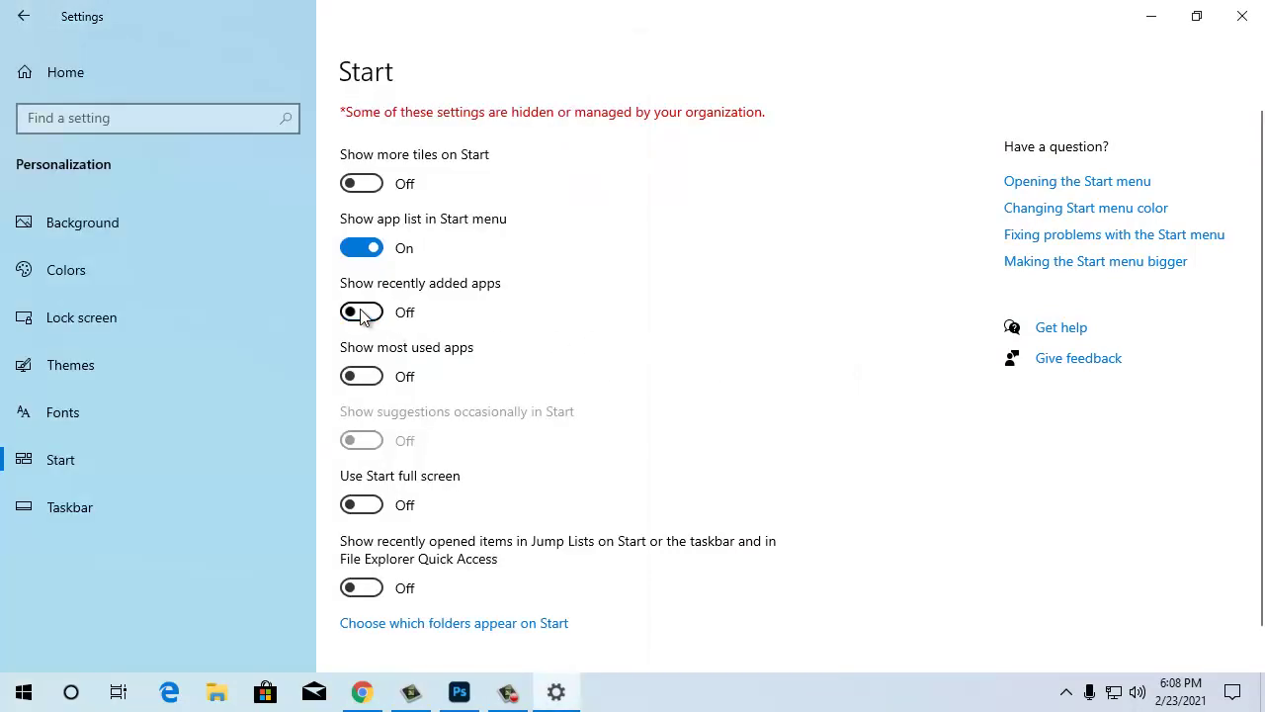
pyautogui.click(24, 691)
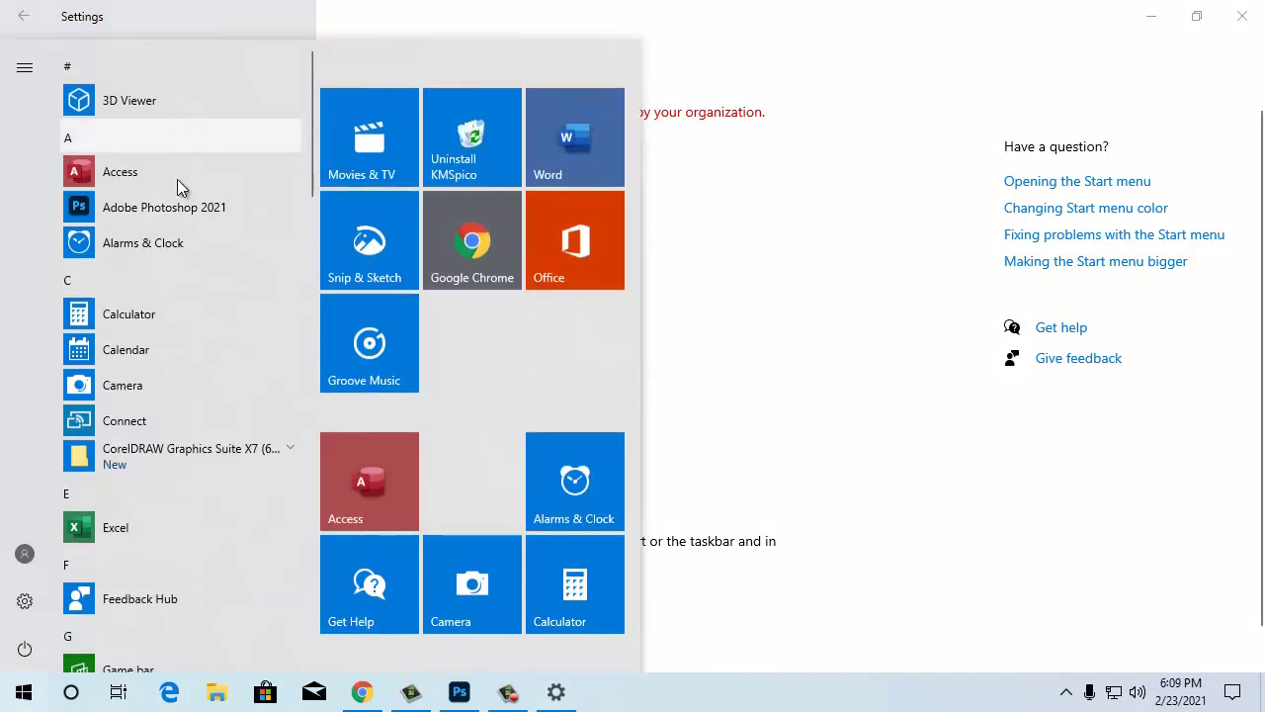
# Step: Look through the Start menu's alphabetical app list down to the T and V entries, and close the menu
pyautogui.scroll(-5, 205, 292)
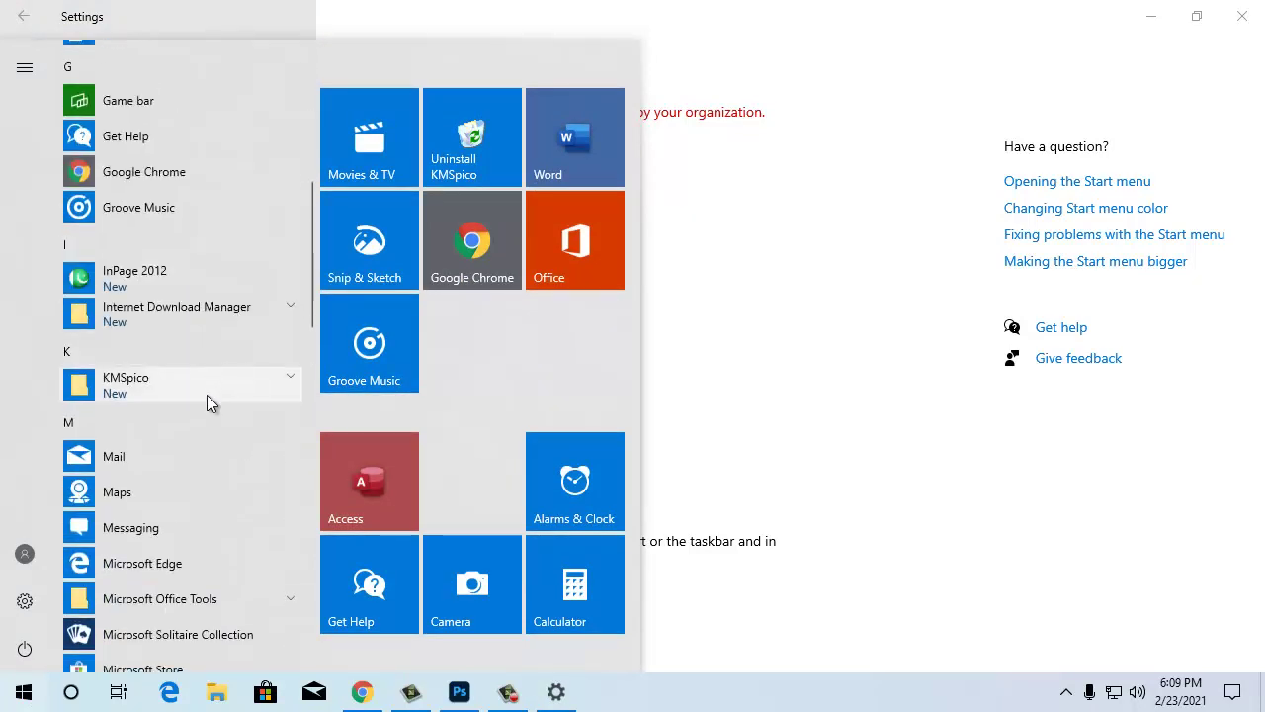
pyautogui.scroll(-5, 206, 391)
pyautogui.scroll(10, 207, 366)
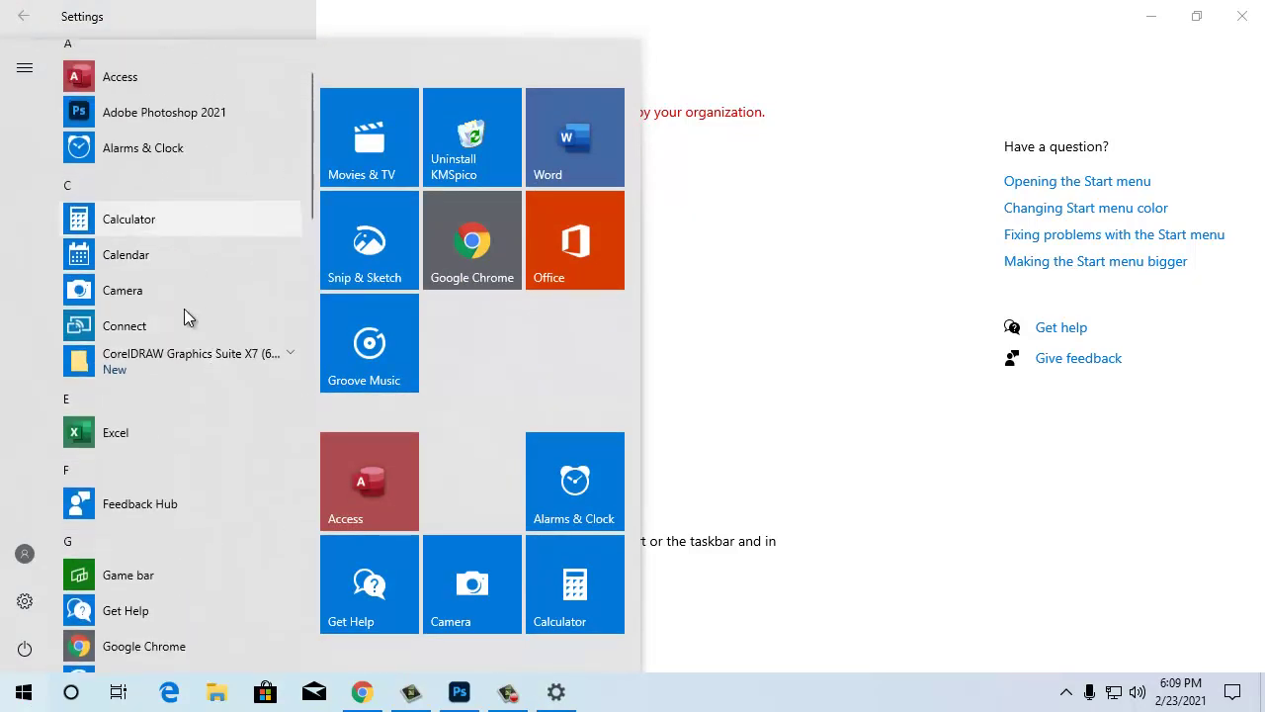
pyautogui.scroll(-3, 174, 415)
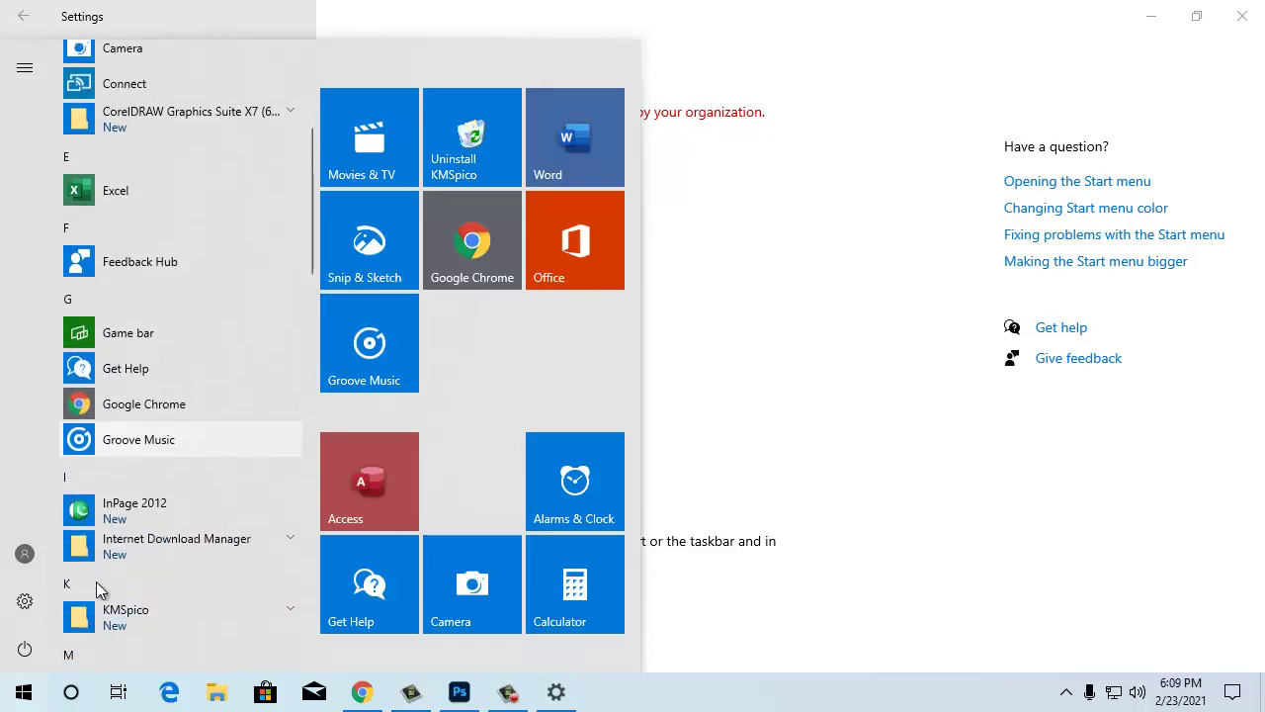
pyautogui.scroll(-5, 97, 589)
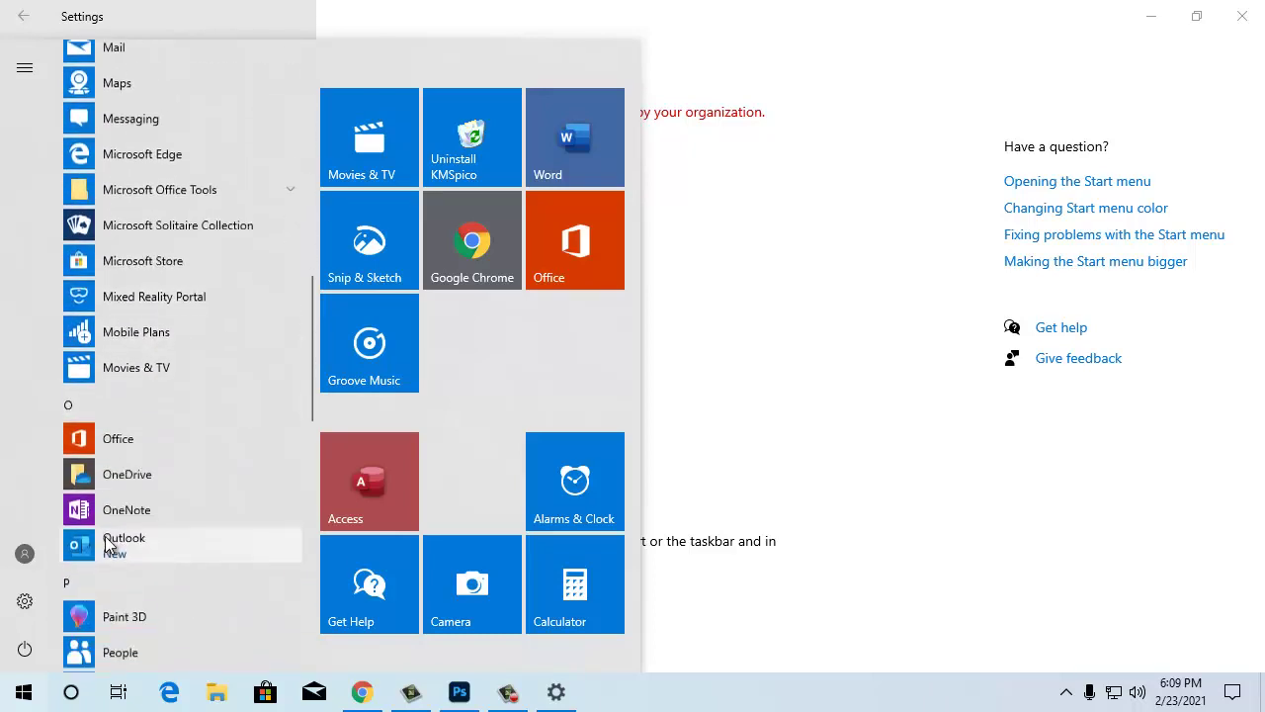
pyautogui.scroll(-10, 108, 545)
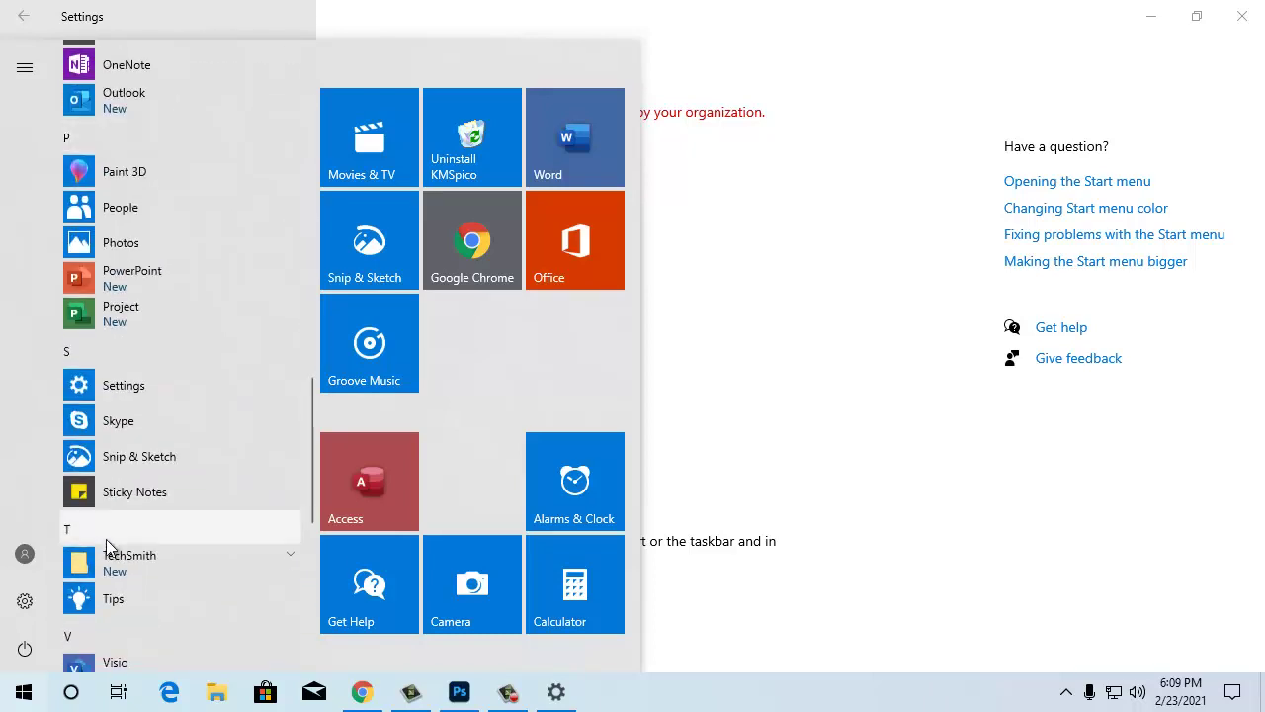
pyautogui.click(739, 444)
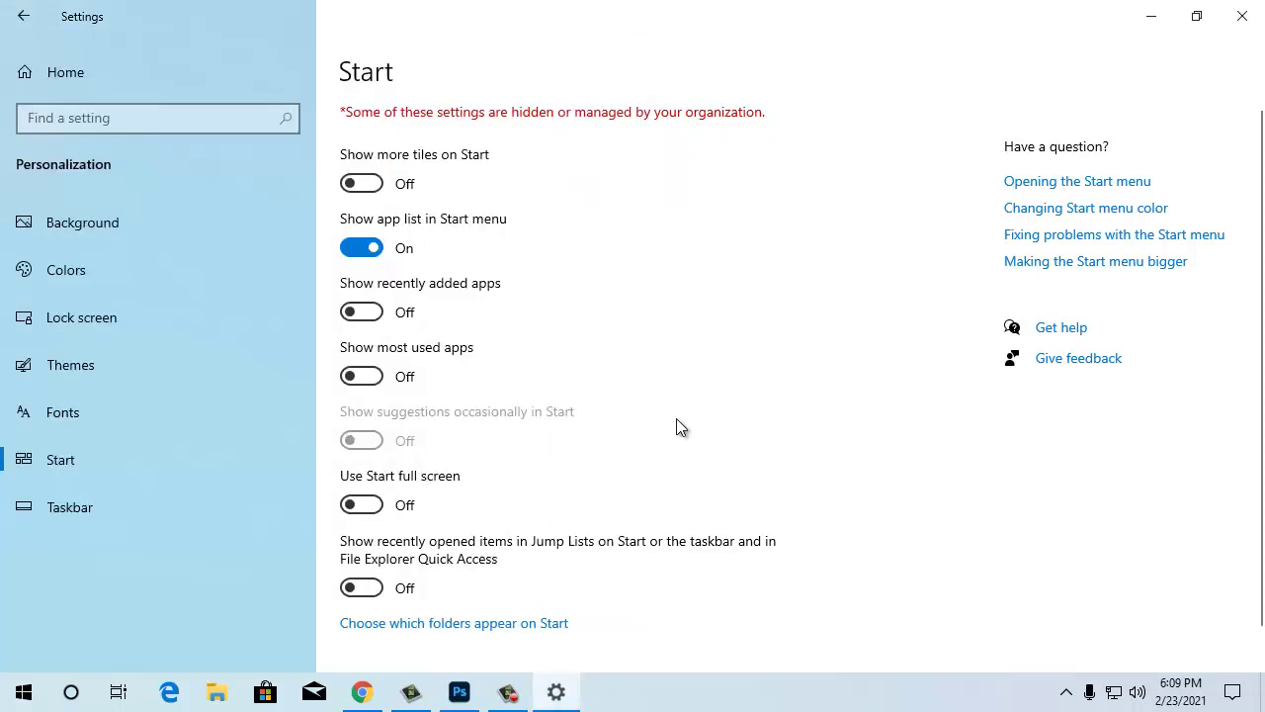
# Step: Turn on "Show most used apps" and "Use Start full screen", and check the full-screen Start menu
pyautogui.click(362, 380)
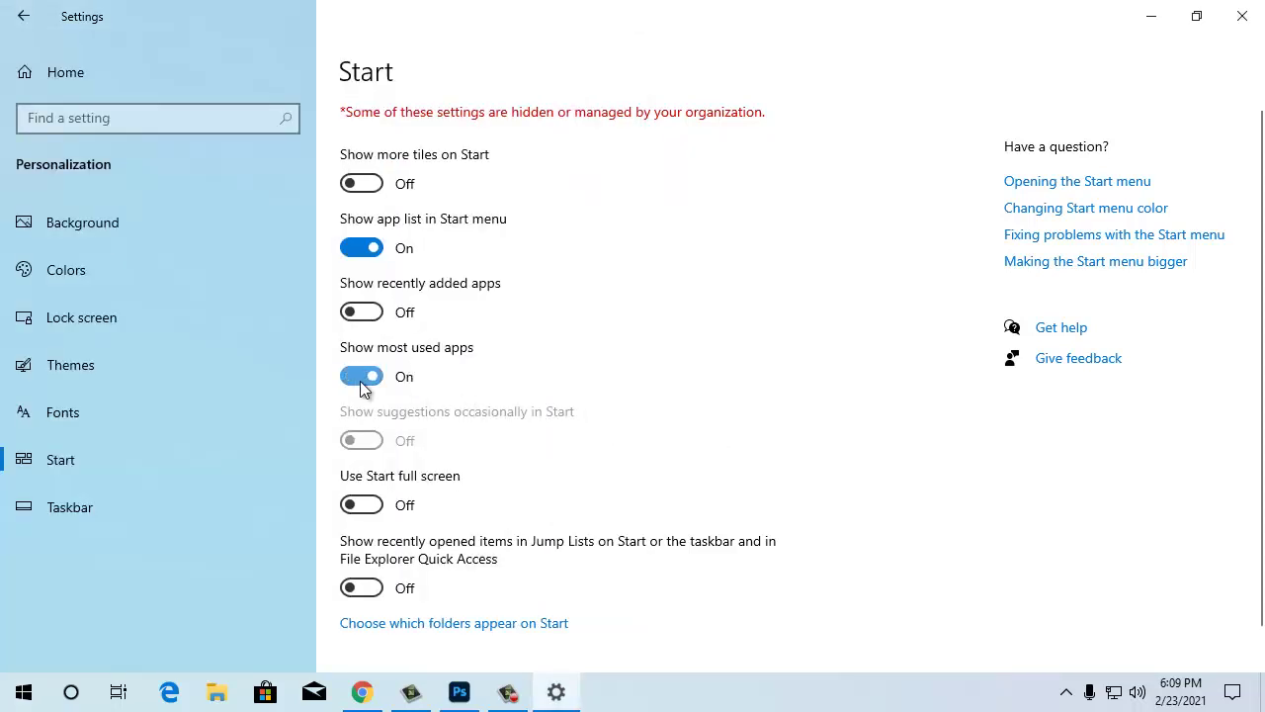
pyautogui.click(362, 505)
pyautogui.click(4, 700)
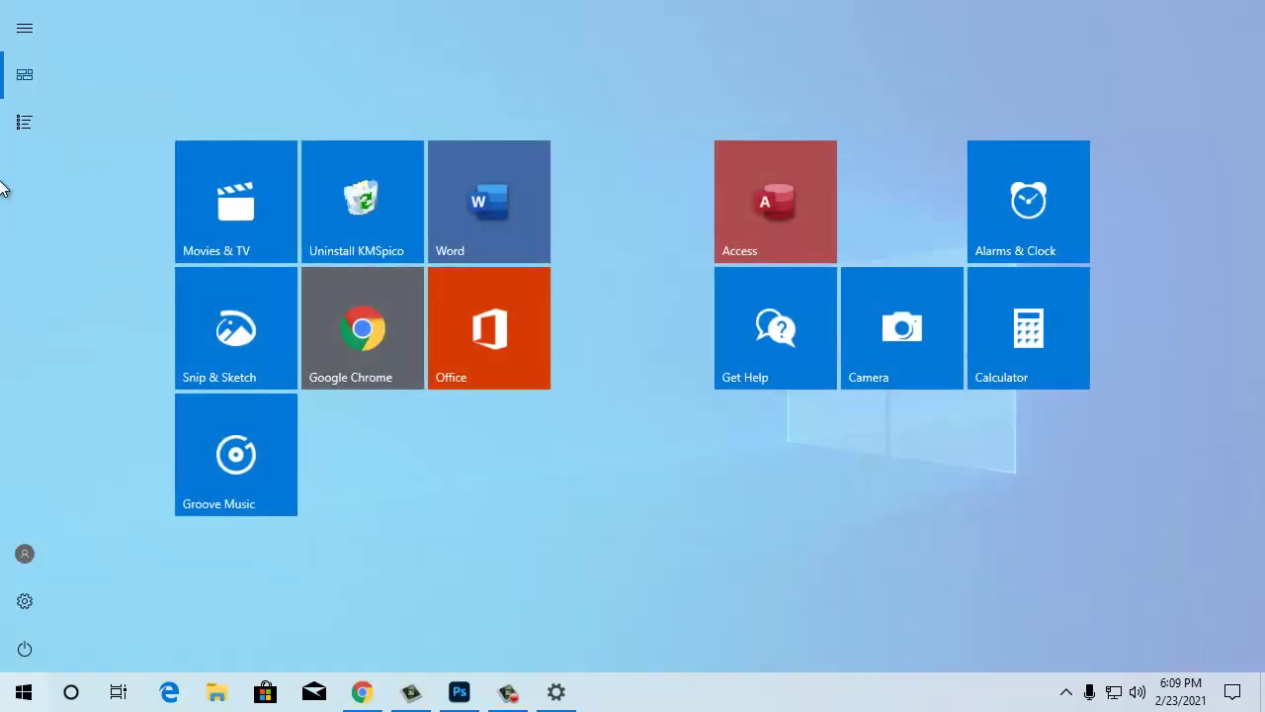
pyautogui.moveTo(12, 200)
pyautogui.click(23, 692)
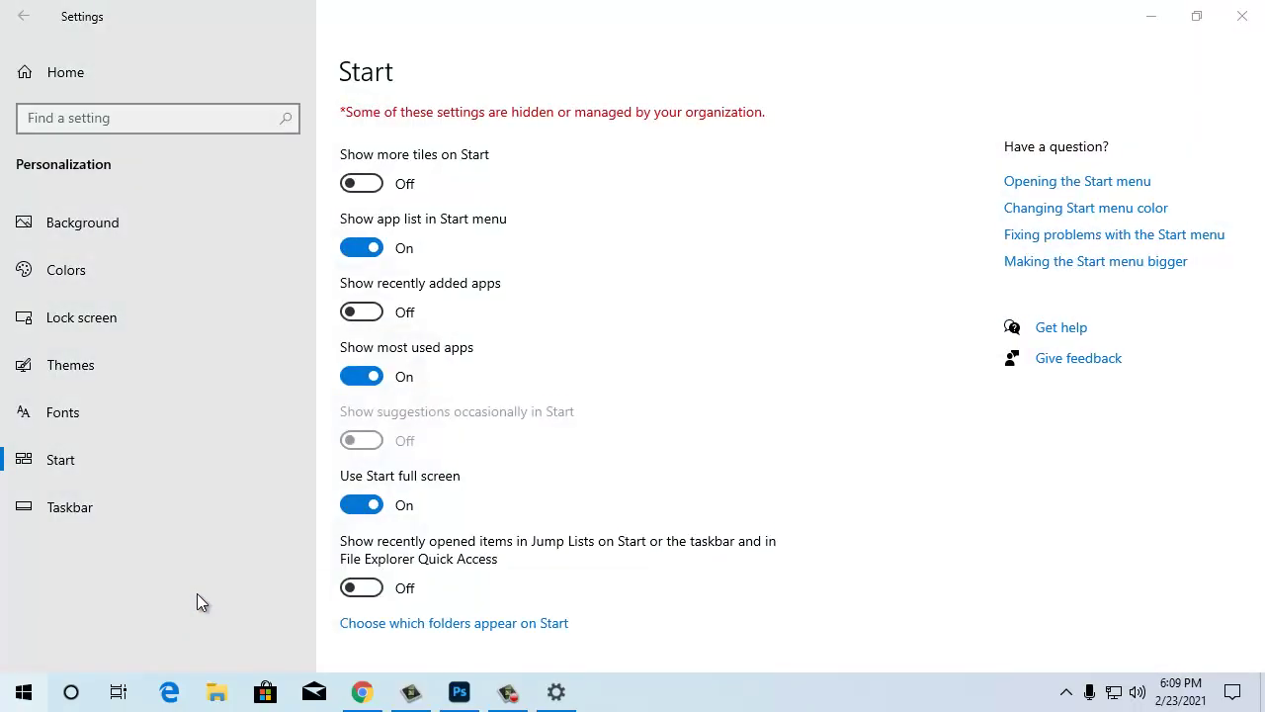
# Step: Turn off "Use Start full screen" and switch "Show recently opened items in Jump Lists" on and back off
pyautogui.click(358, 507)
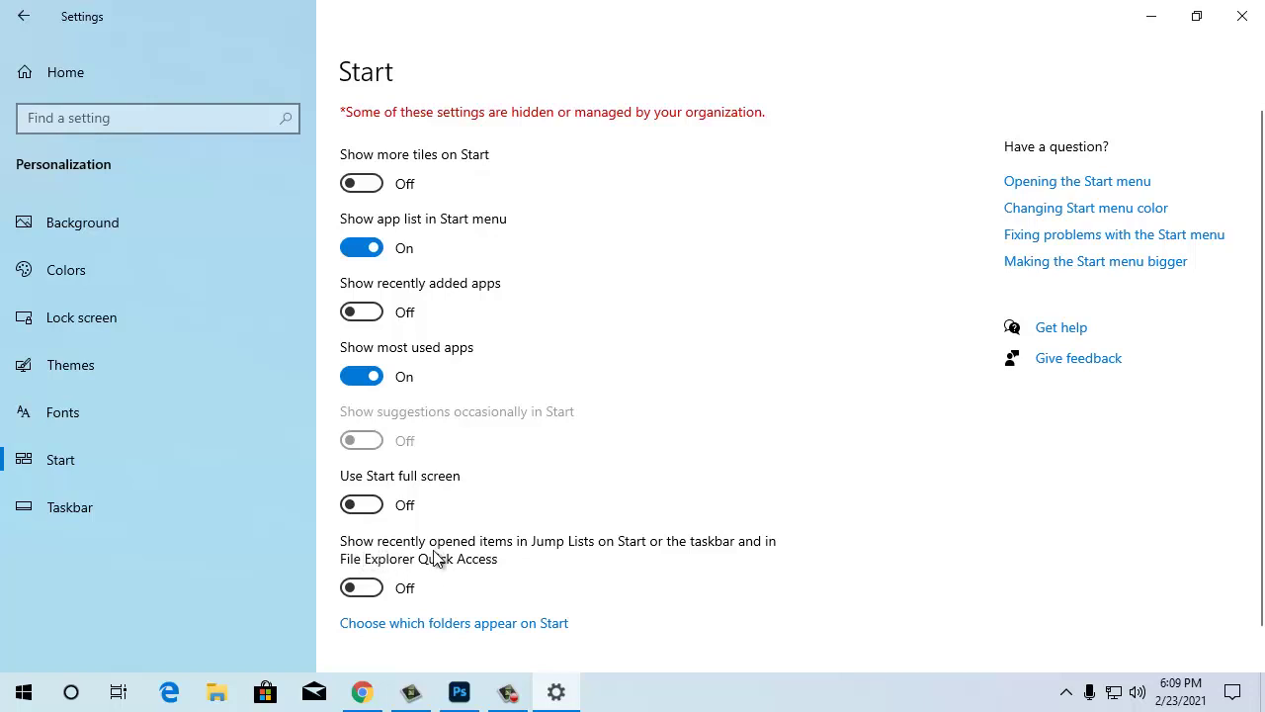
pyautogui.click(362, 589)
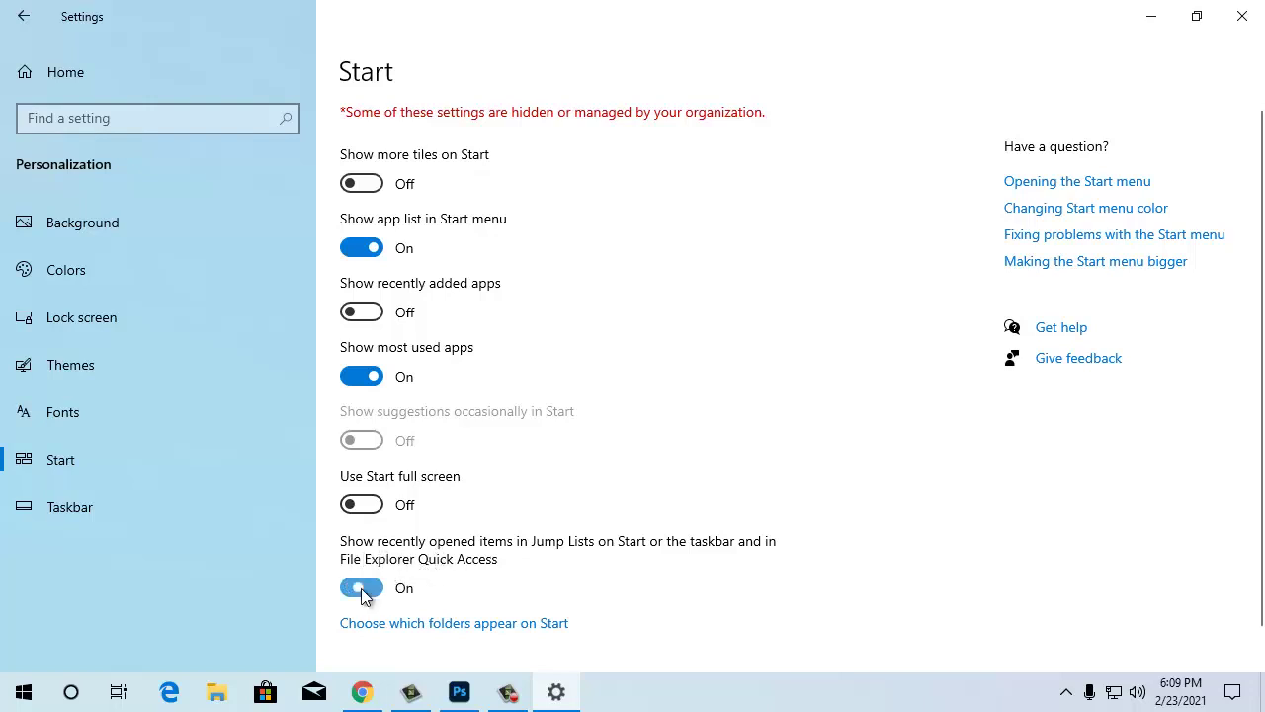
pyautogui.click(362, 589)
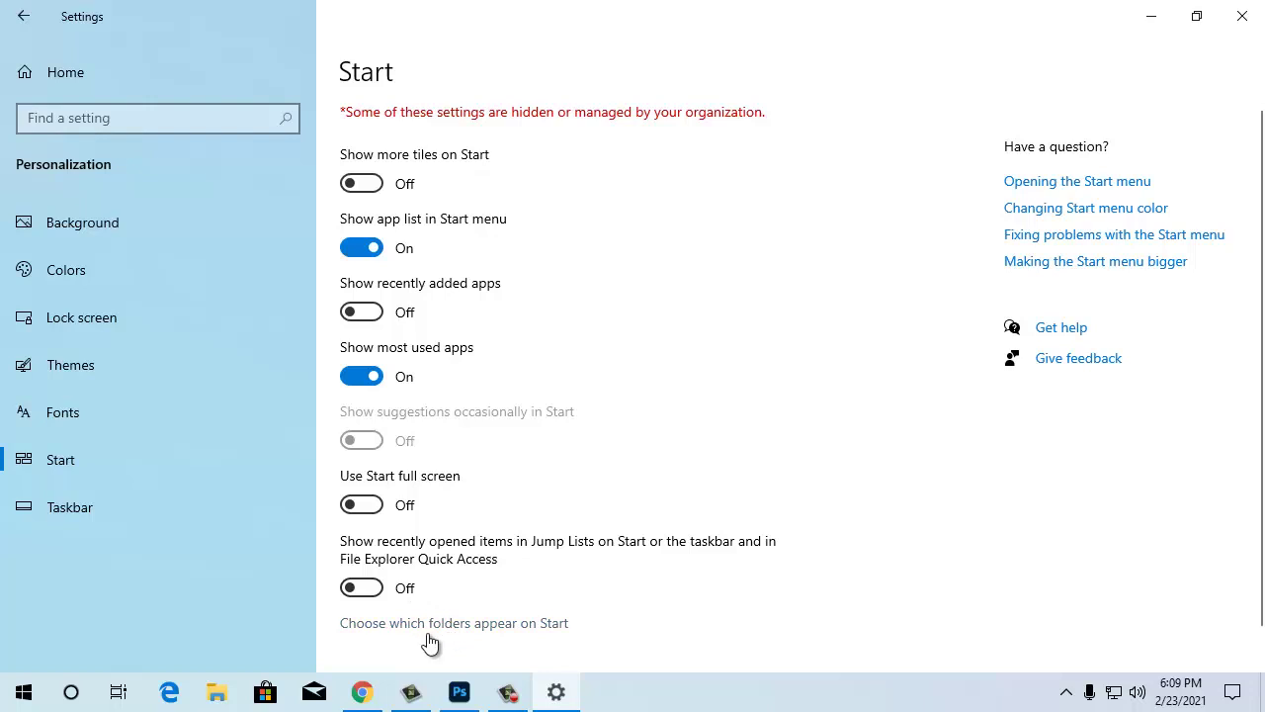
# Step: Check the Most used section and the expanded account, Settings and Power entries in the Start menu
pyautogui.click(6, 700)
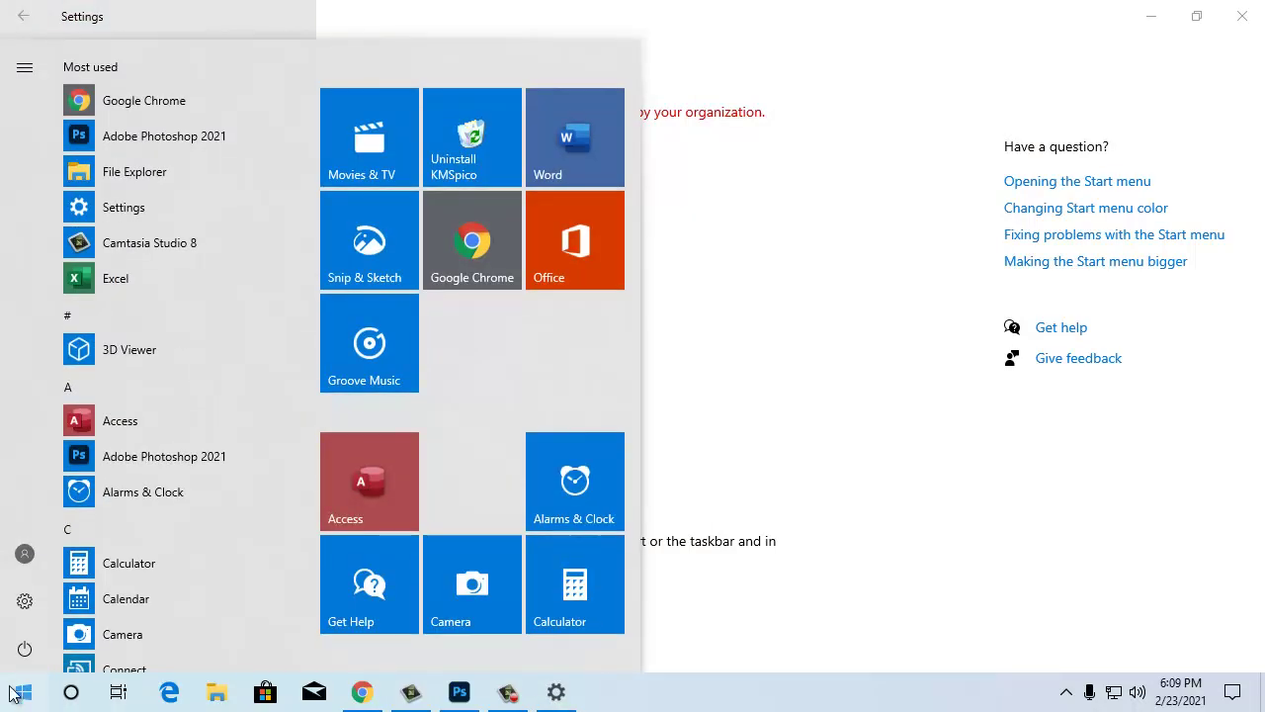
pyautogui.moveTo(30, 494)
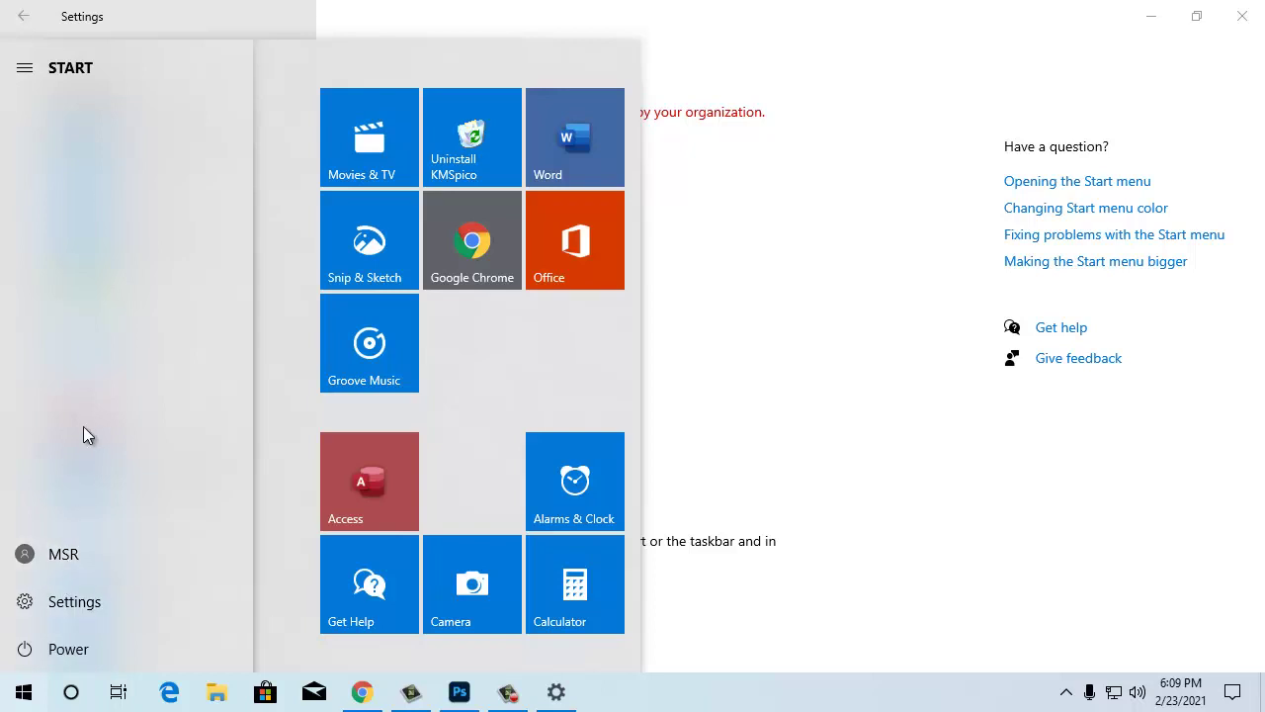
pyautogui.click(820, 475)
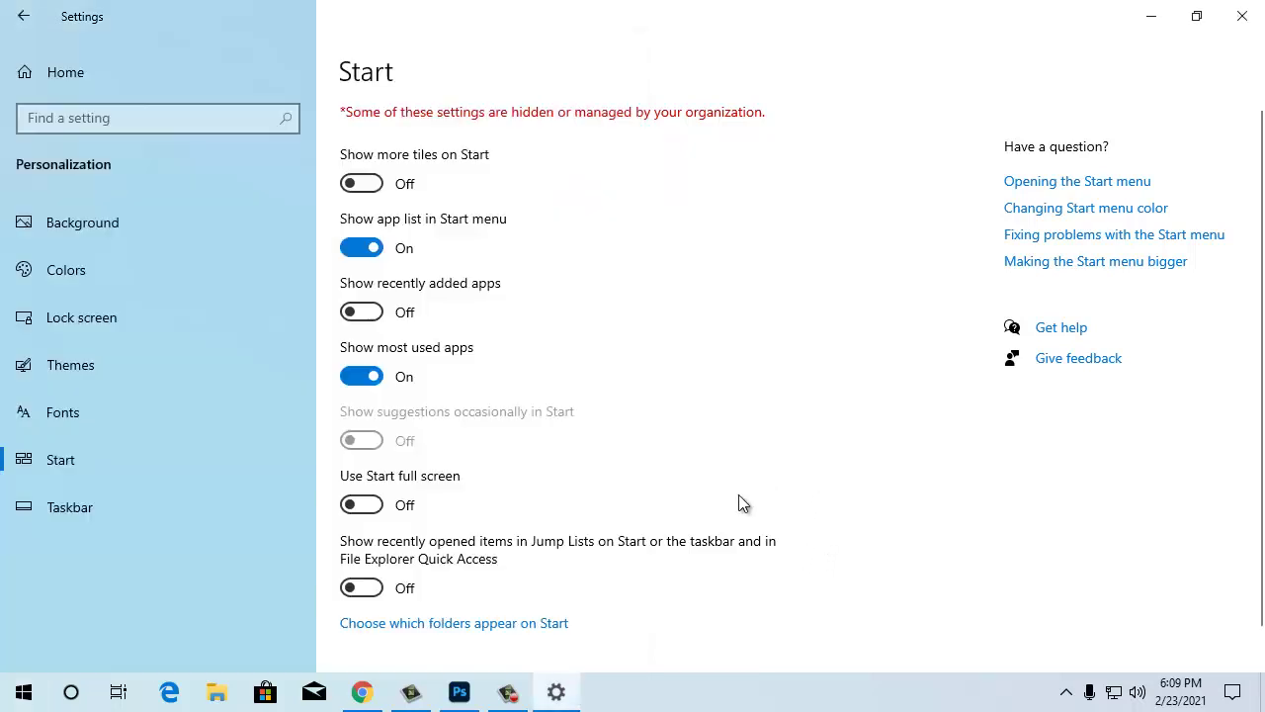
# Step: Open the choice of folders that appear on Start and turn on File Explorer, Documents, Downloads and Personal folder
pyautogui.click(457, 624)
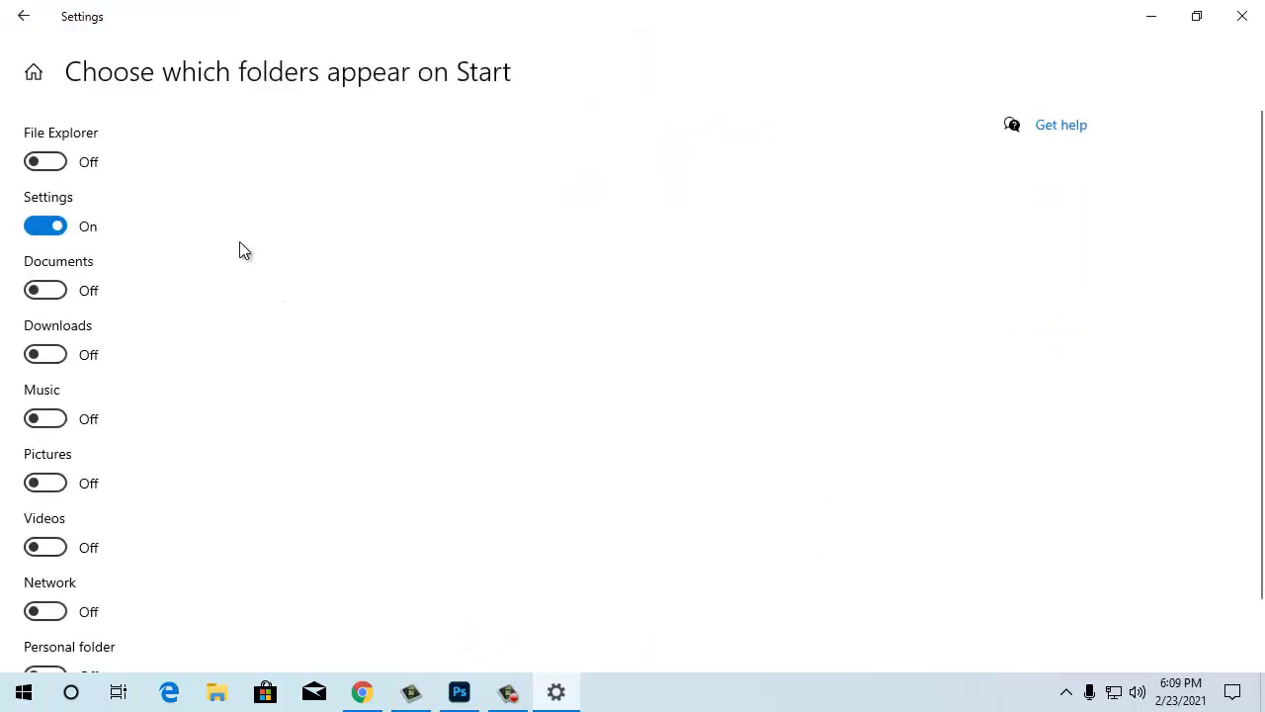
pyautogui.click(46, 160)
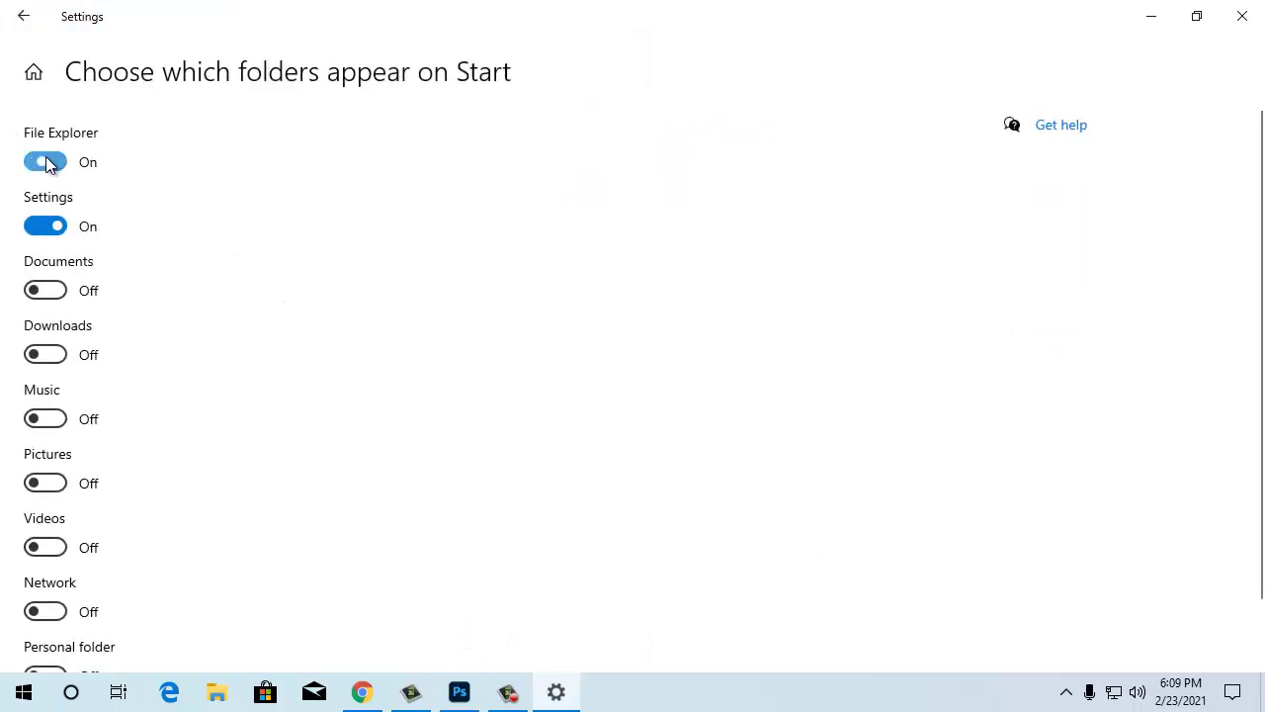
pyautogui.click(54, 294)
pyautogui.click(45, 354)
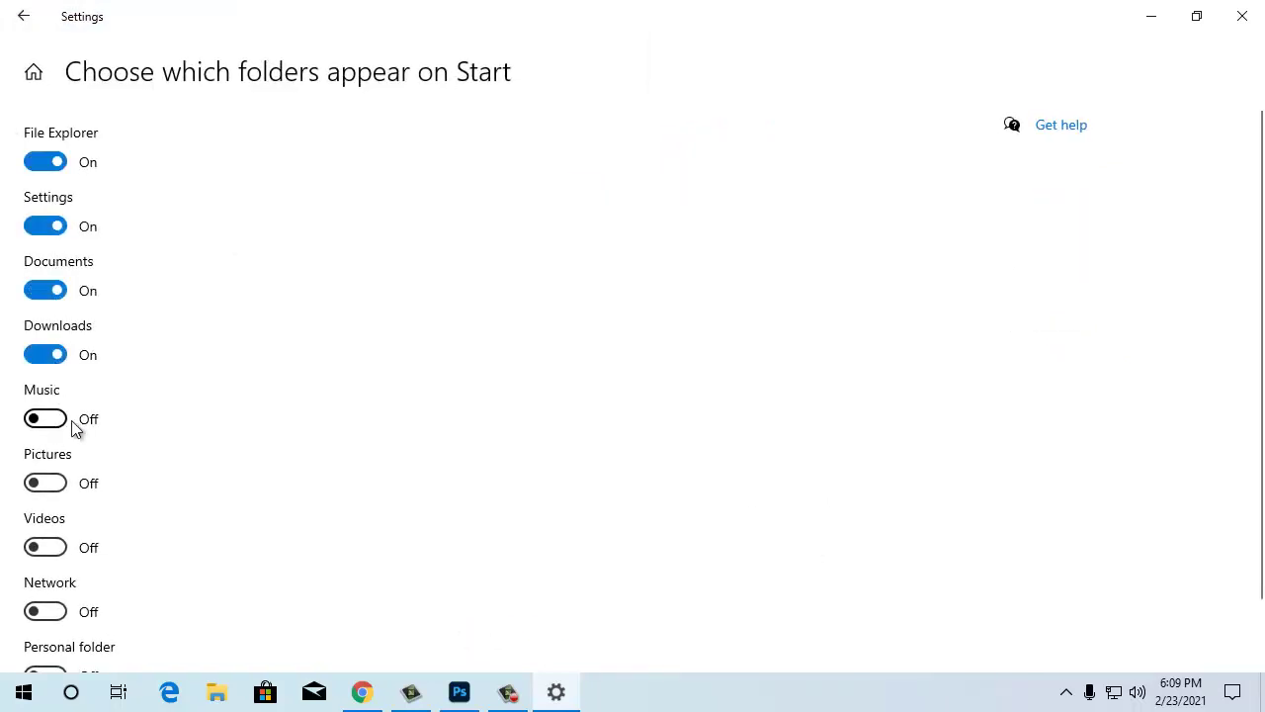
pyautogui.scroll(-1, 50, 482)
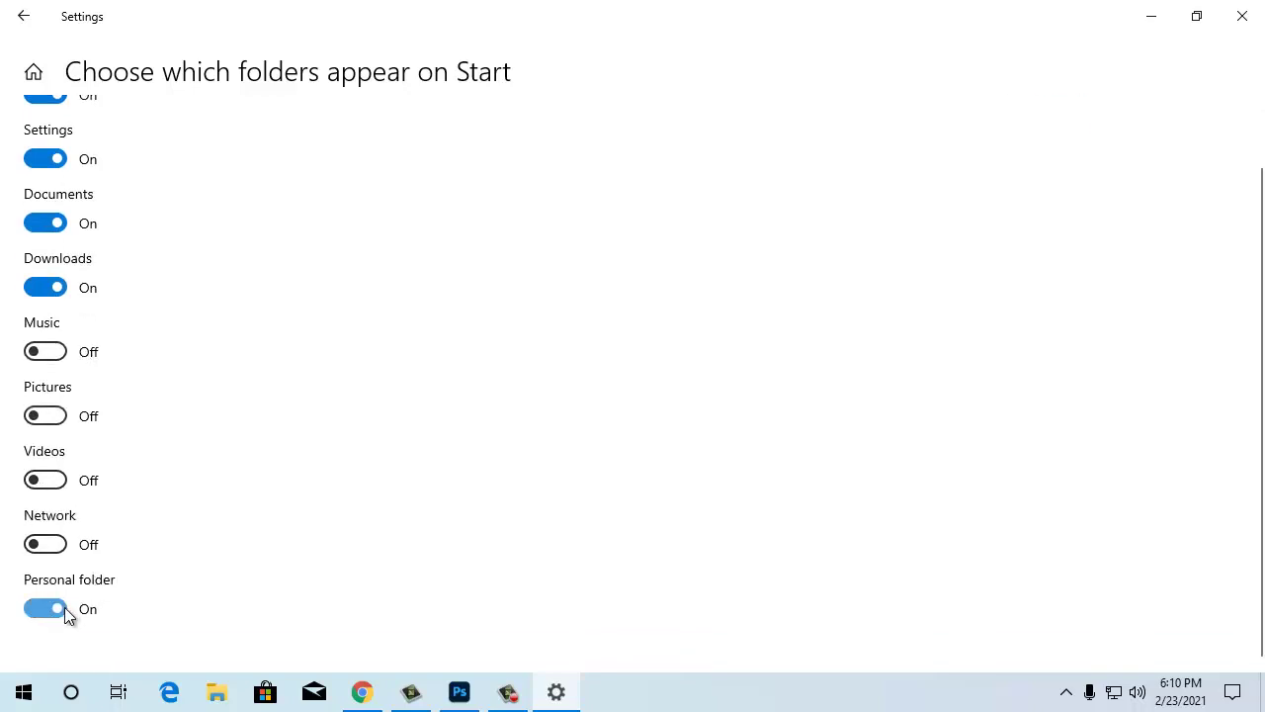
# Step: Check the added folder shortcuts in the expanded side list of the Start menu
pyautogui.click(18, 698)
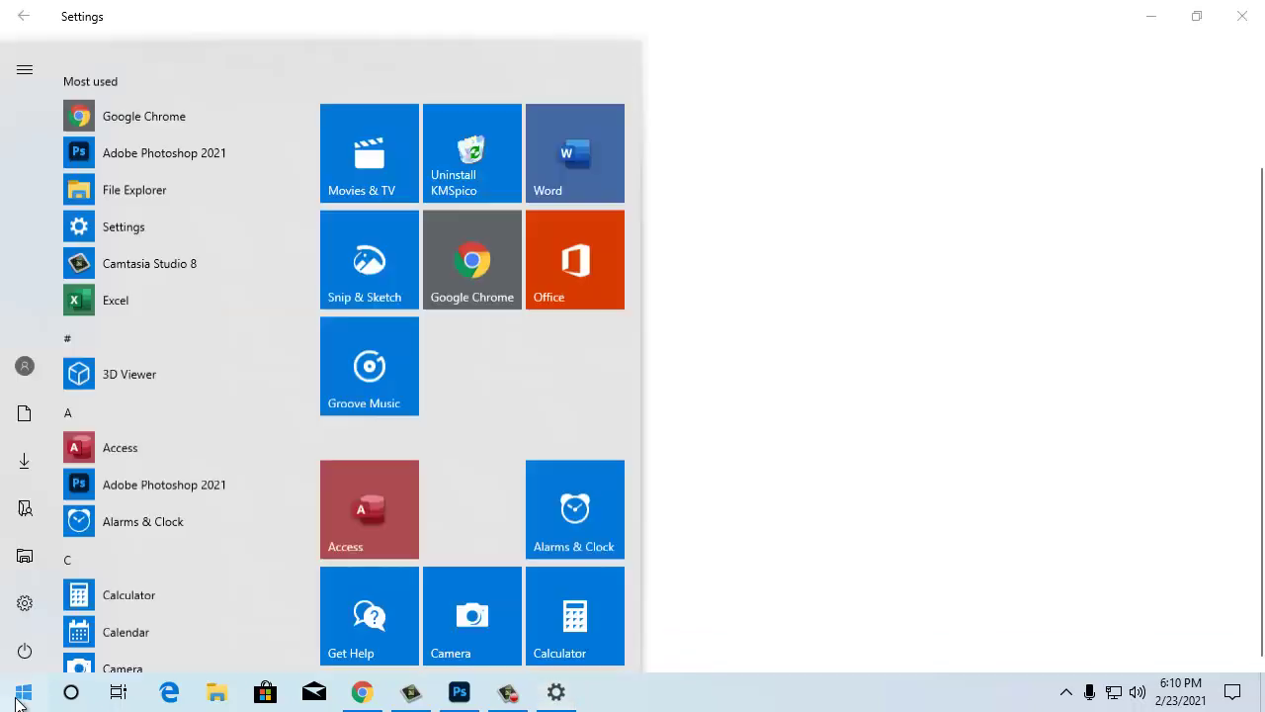
pyautogui.moveTo(25, 571)
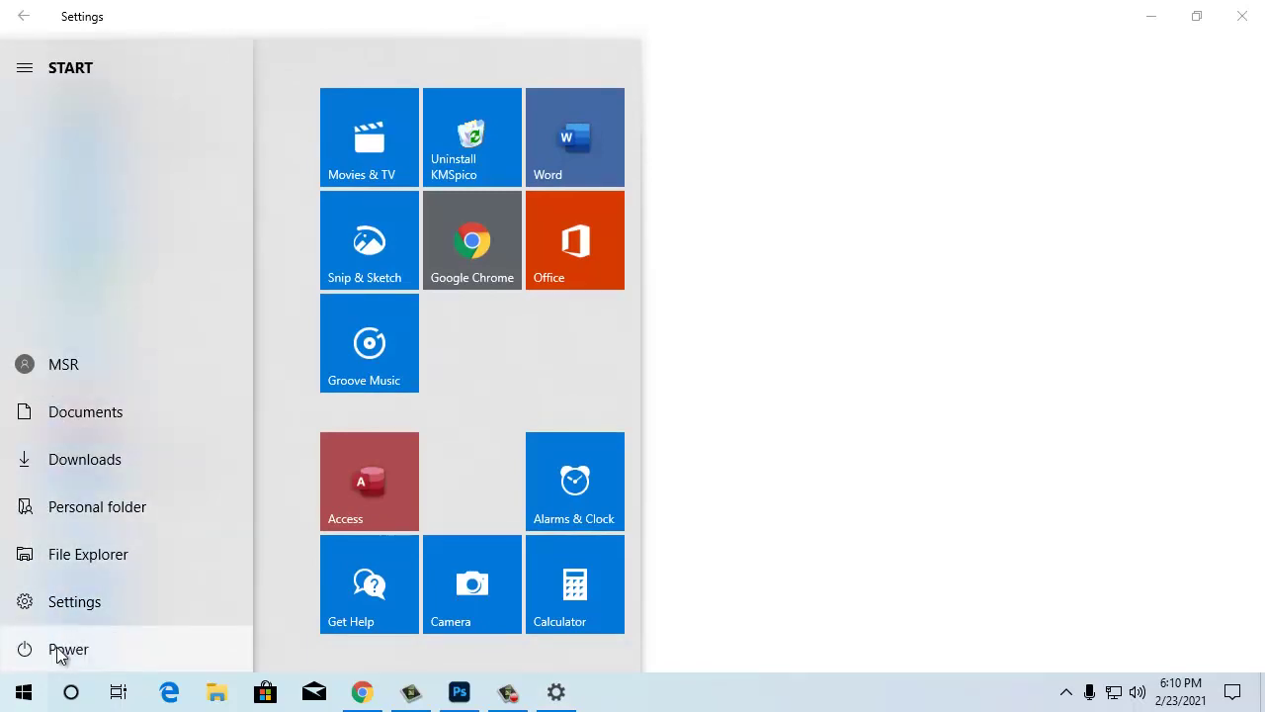
pyautogui.click(799, 542)
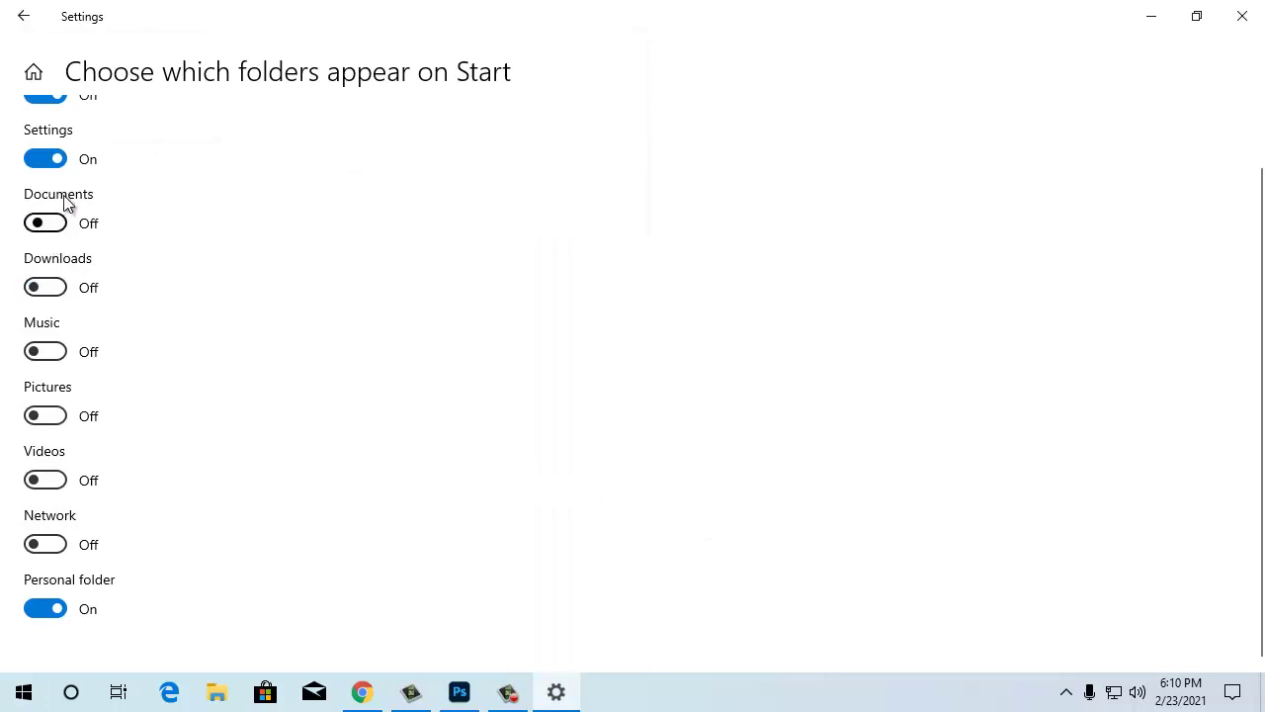
# Step: Turn off File Explorer, Documents, Downloads and Personal folder, leave Settings on, and check the Start menu's side icons
pyautogui.click(57, 160)
pyautogui.scroll(2, 106, 576)
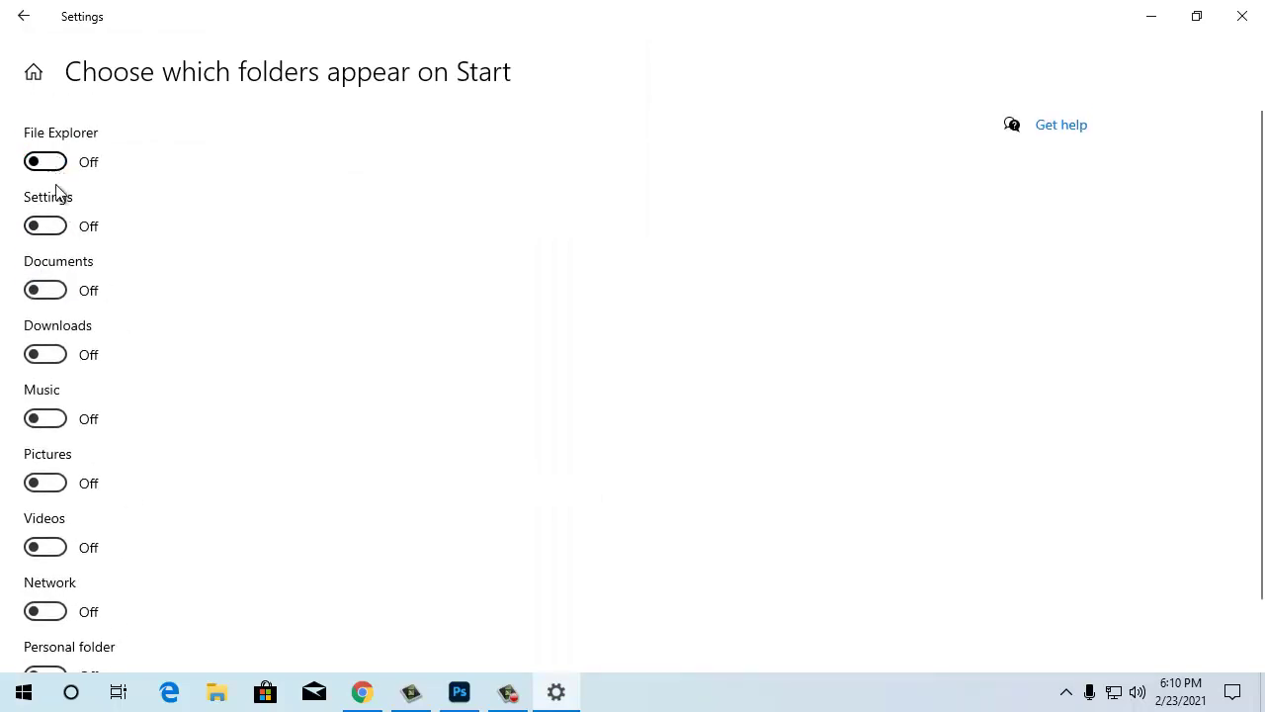
pyautogui.click(24, 692)
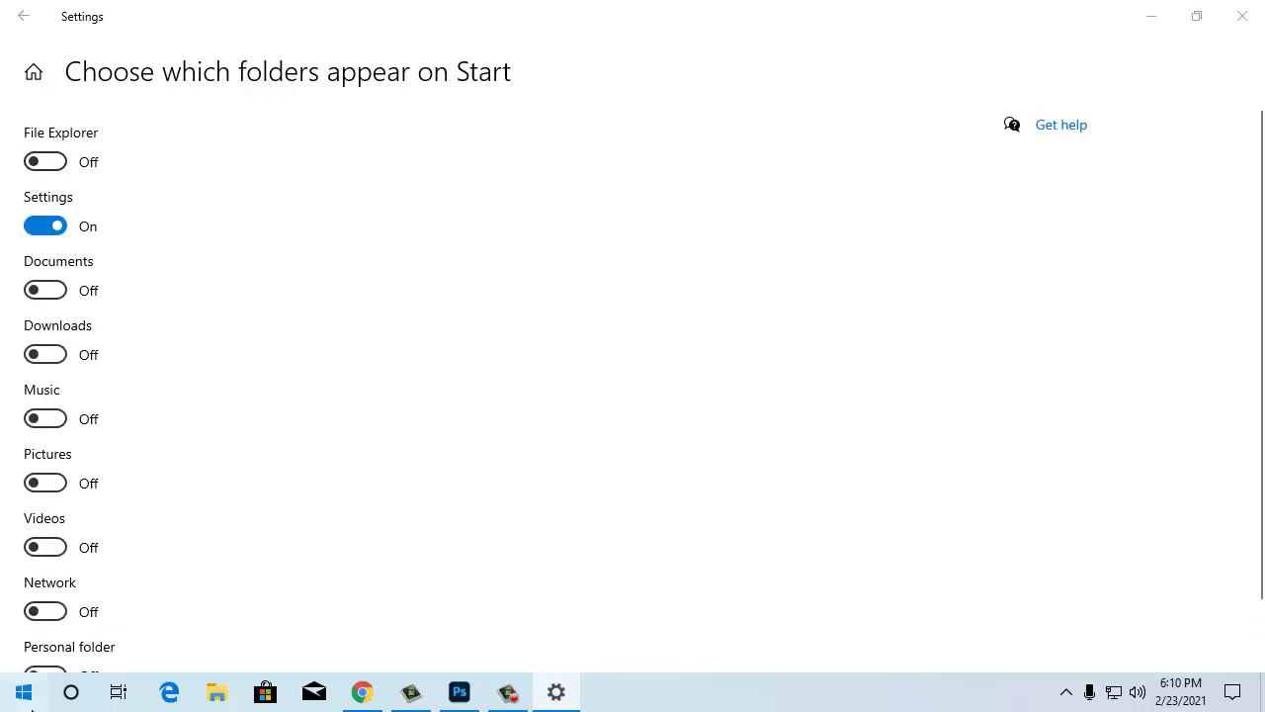
pyautogui.moveTo(39, 604)
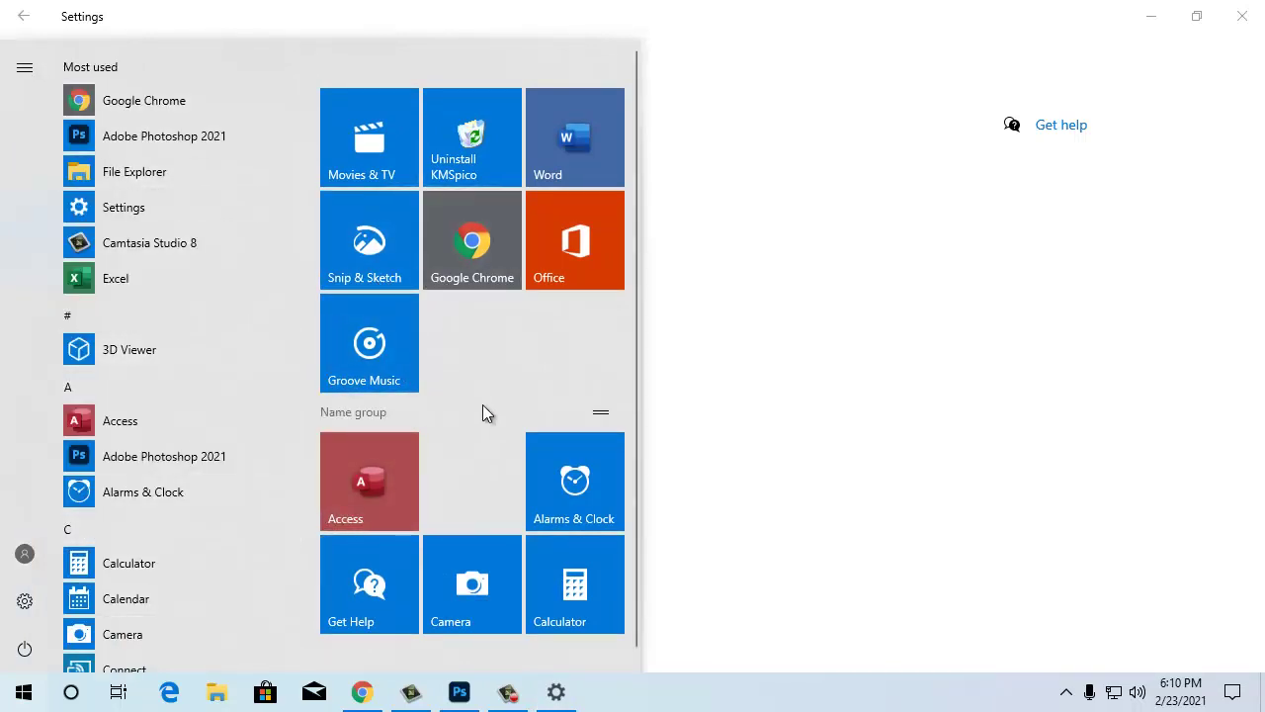
# Step: Unpin the Access, Get Help, Alarms & Clock, Camera and Calculator tiles from the Start menu's second group
pyautogui.click(601, 415)
pyautogui.rightClick(409, 470)
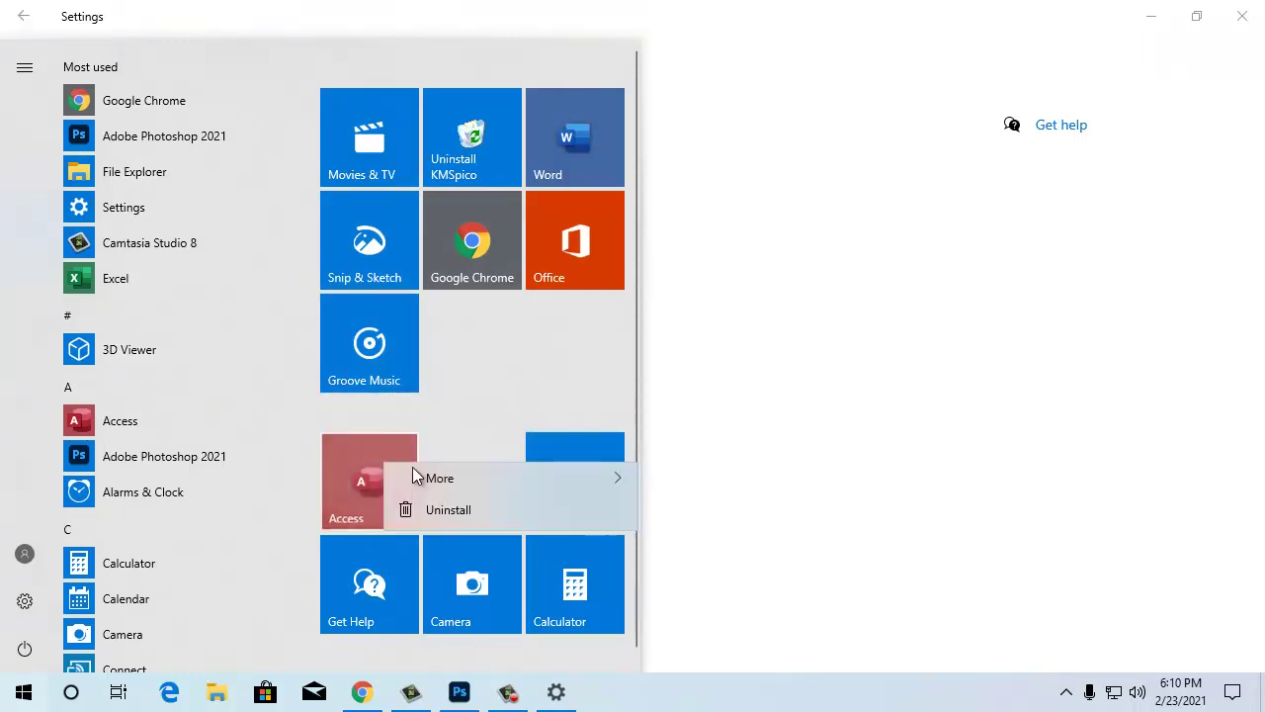
pyautogui.click(468, 494)
pyautogui.rightClick(366, 551)
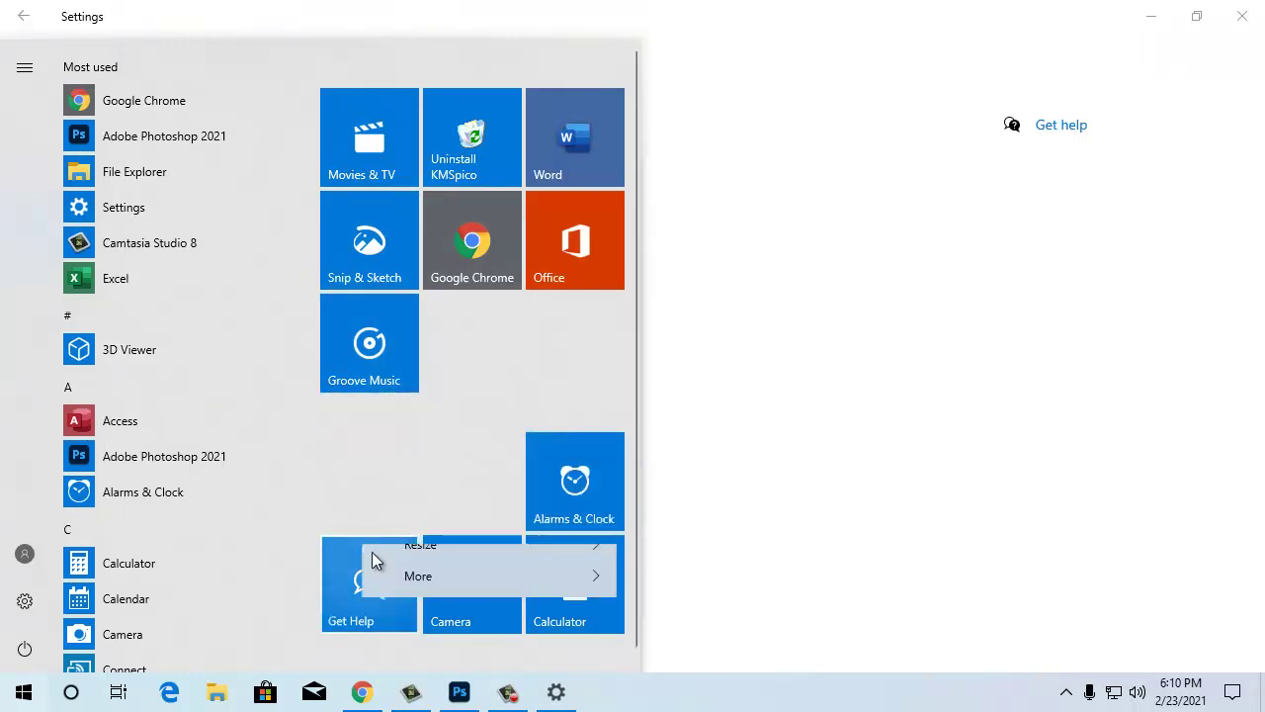
pyautogui.click(473, 533)
pyautogui.rightClick(583, 505)
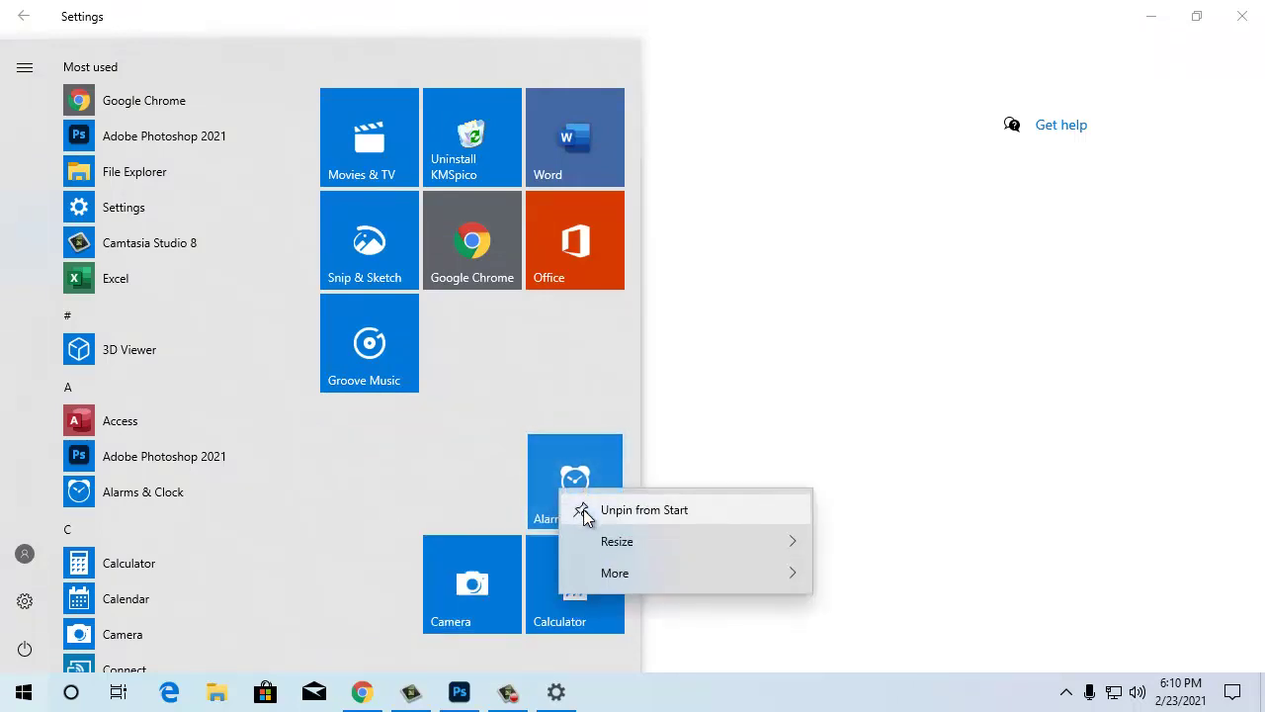
pyautogui.click(588, 508)
pyautogui.rightClick(507, 502)
pyautogui.click(534, 512)
pyautogui.rightClick(565, 520)
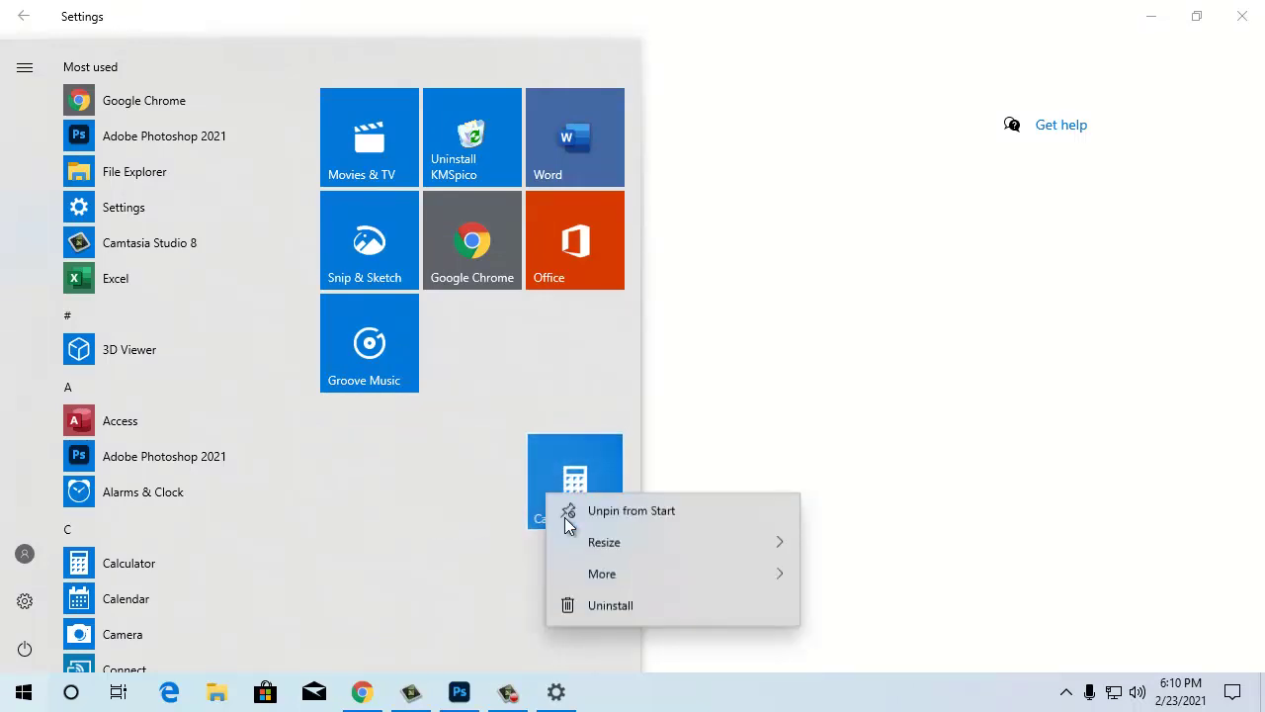
pyautogui.click(571, 521)
# Step: Unpin the Groove Music and Snip & Sketch tiles from the Start menu
pyautogui.rightClick(410, 358)
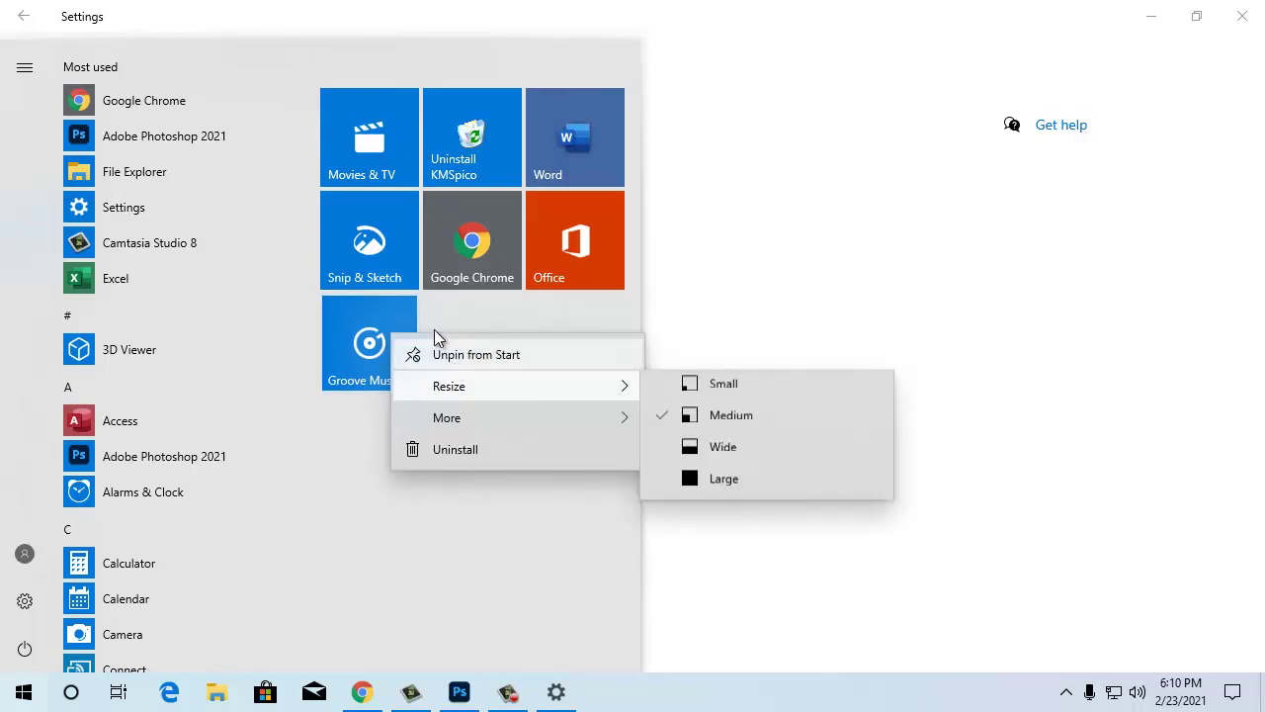
pyautogui.click(435, 342)
pyautogui.rightClick(364, 220)
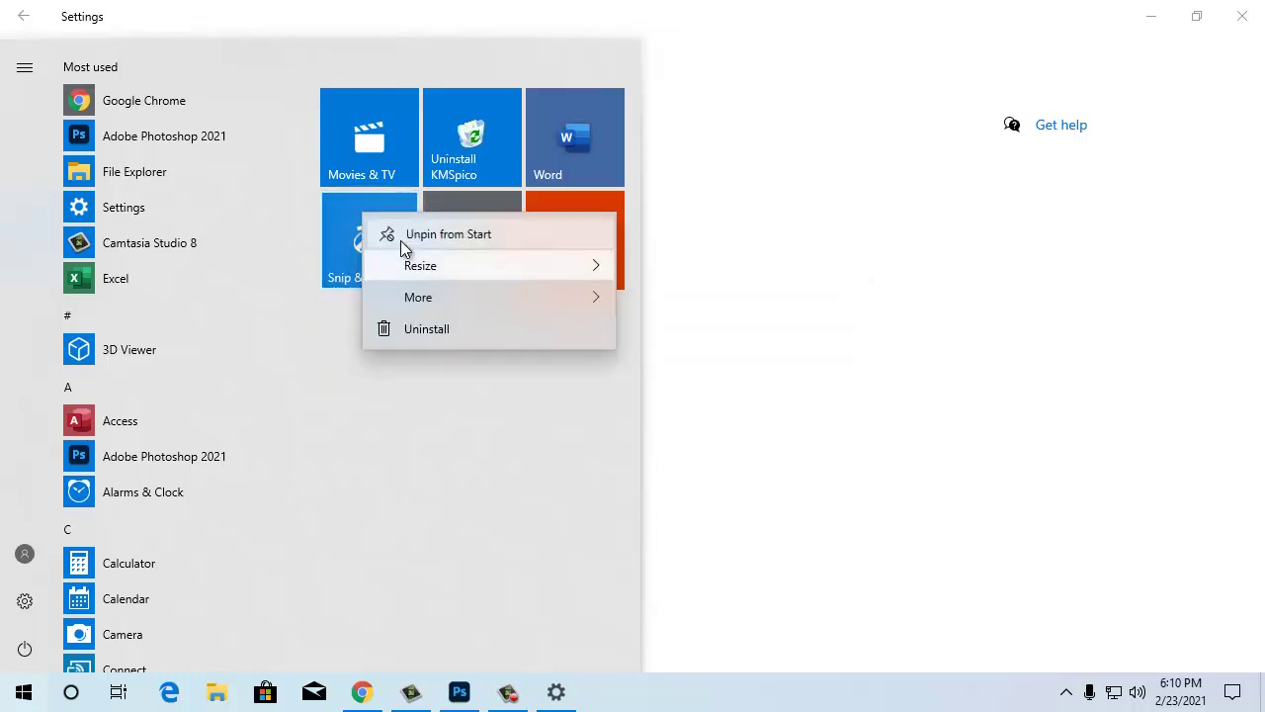
pyautogui.click(447, 234)
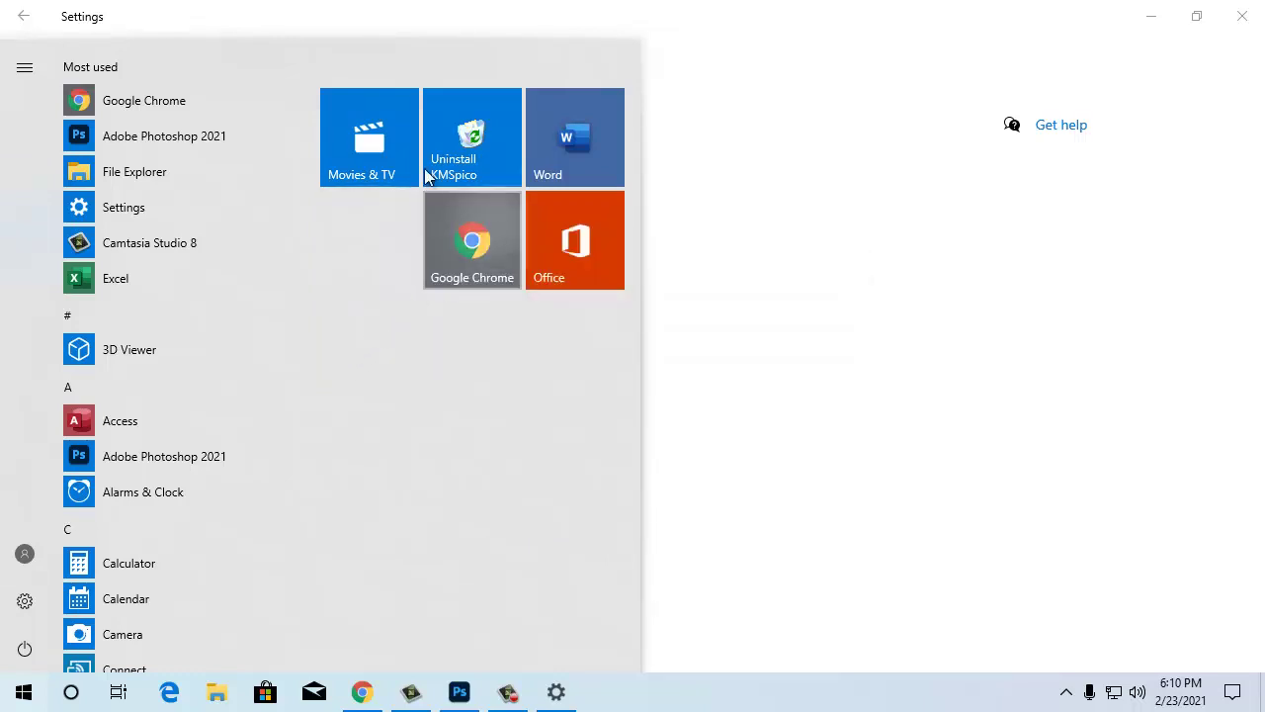
# Step: Resize the Google Chrome tile in the Start menu to Small
pyautogui.rightClick(450, 237)
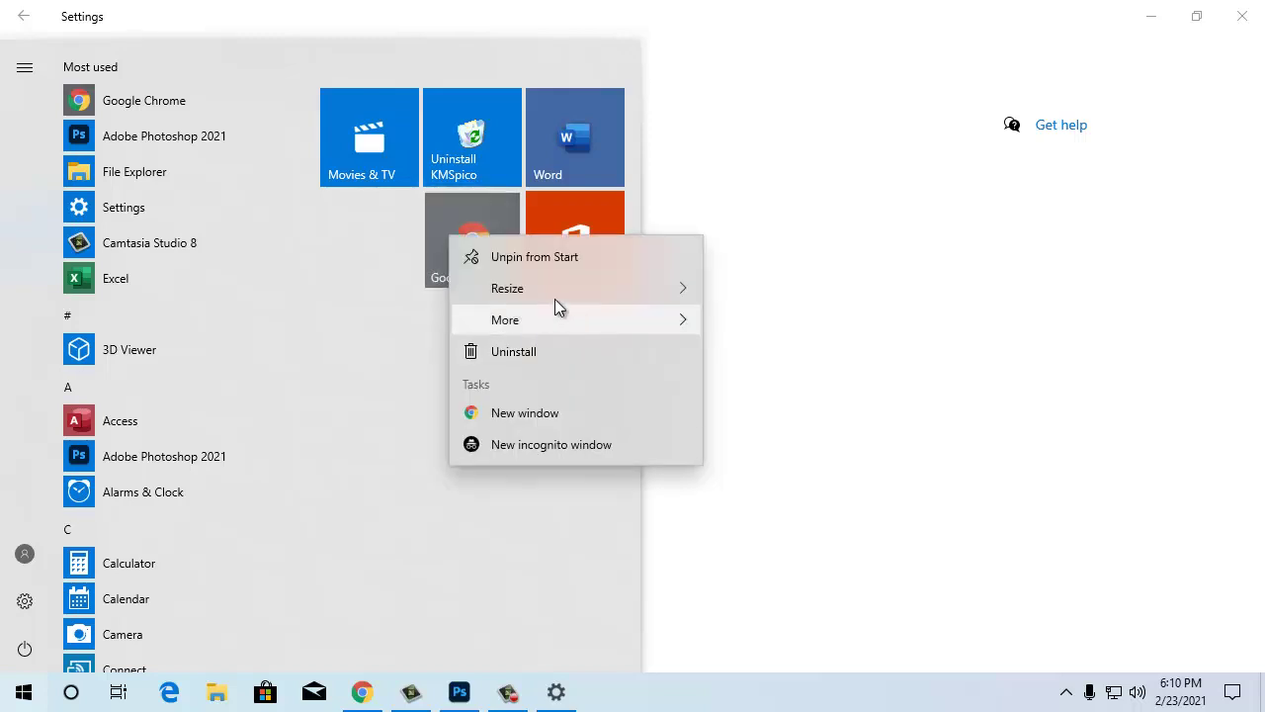
pyautogui.moveTo(596, 291)
pyautogui.click(743, 293)
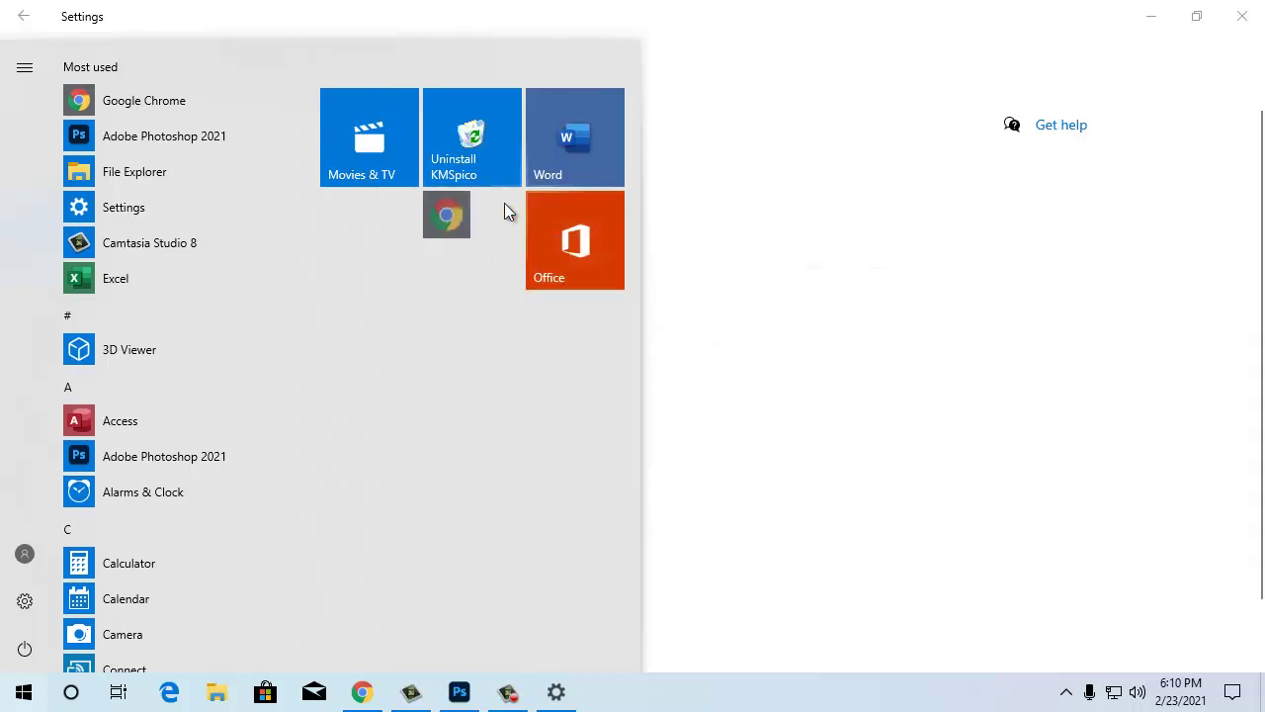
# Step: Resize the Google Chrome tile in the Start menu to Medium
pyautogui.rightClick(461, 230)
pyautogui.moveTo(643, 288)
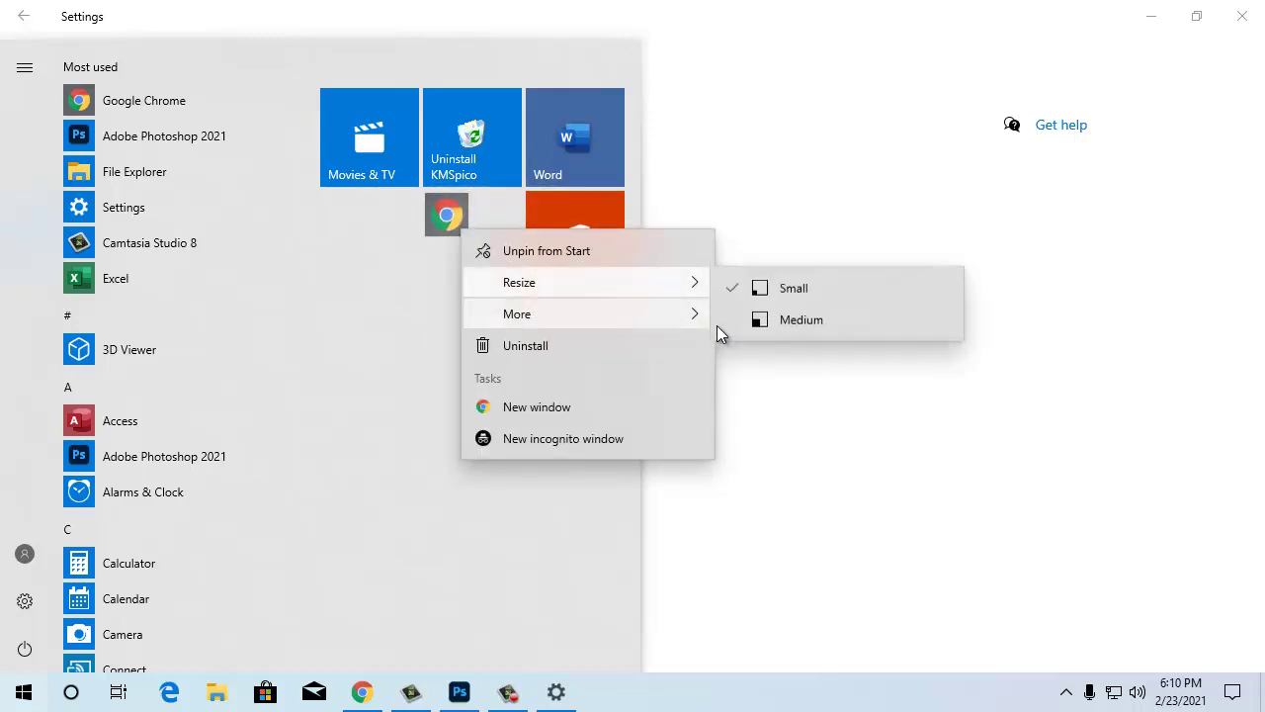
pyautogui.click(719, 318)
# Step: Unpin the Google Chrome, Office, Word, Uninstall KMSpico and Movies & TV tiles from the Start menu
pyautogui.rightClick(514, 245)
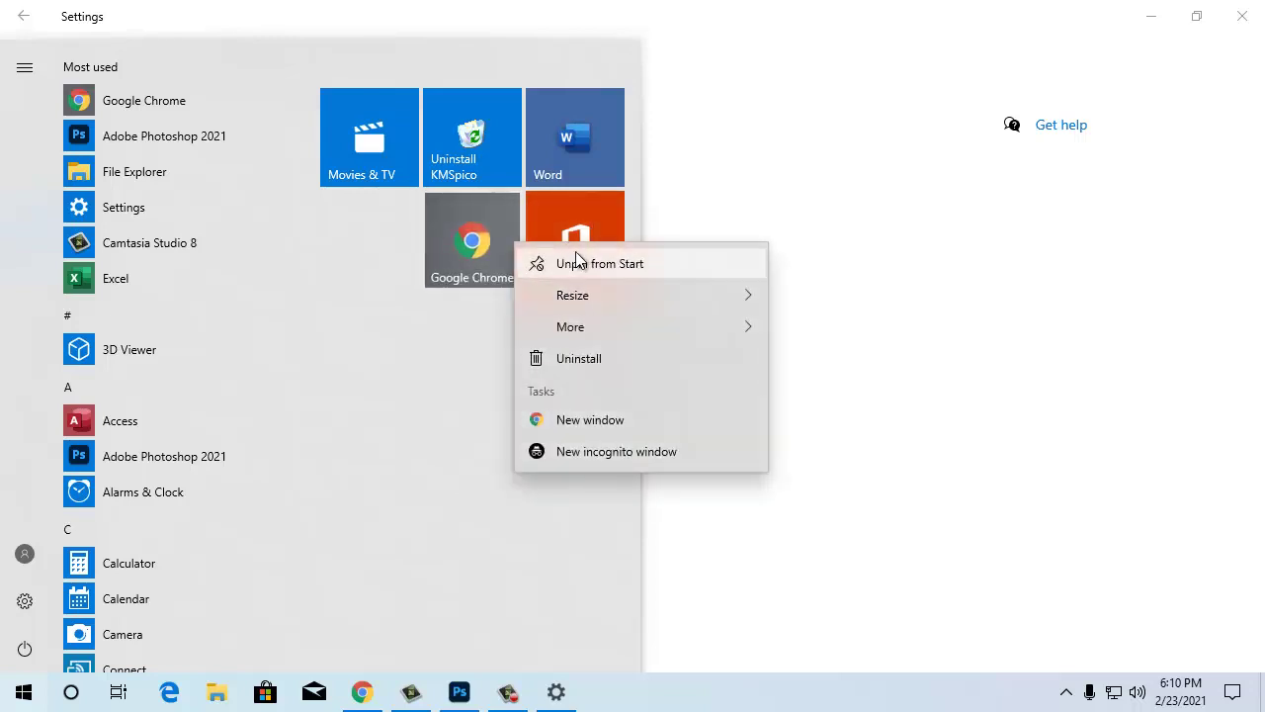
pyautogui.click(575, 258)
pyautogui.rightClick(581, 239)
pyautogui.click(633, 259)
pyautogui.rightClick(529, 132)
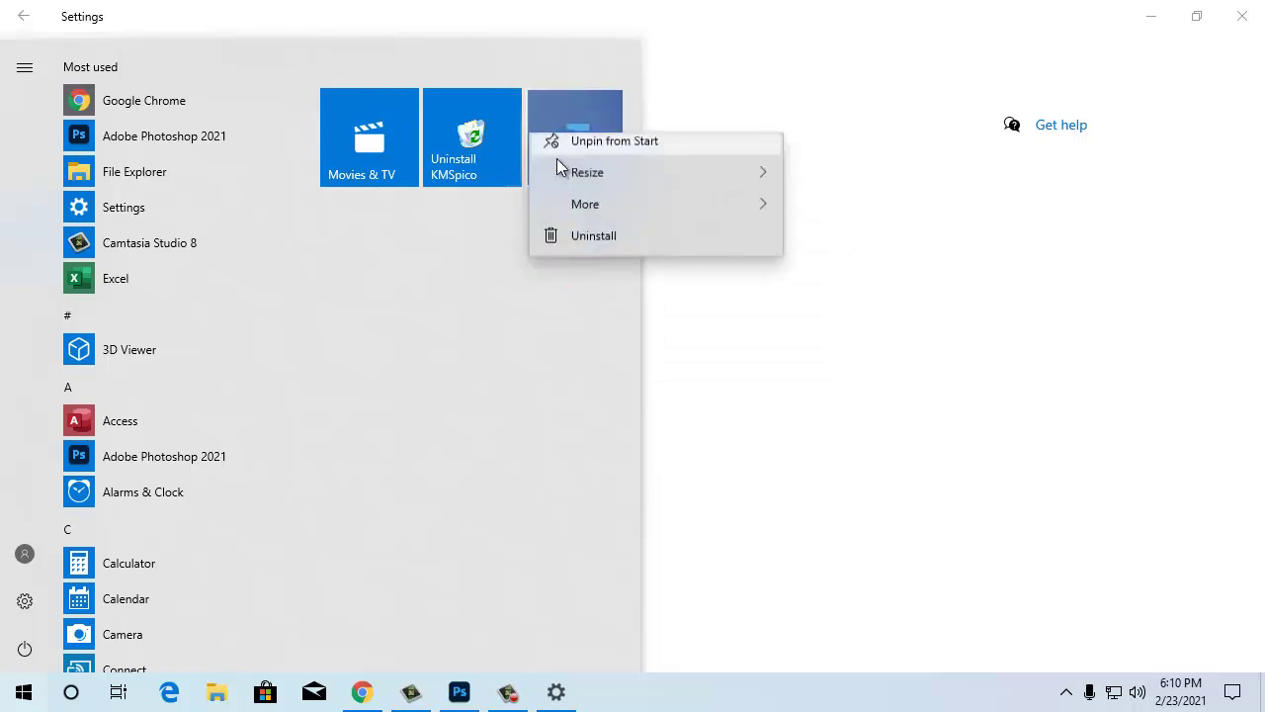
pyautogui.click(583, 139)
pyautogui.rightClick(479, 140)
pyautogui.click(503, 148)
pyautogui.rightClick(408, 140)
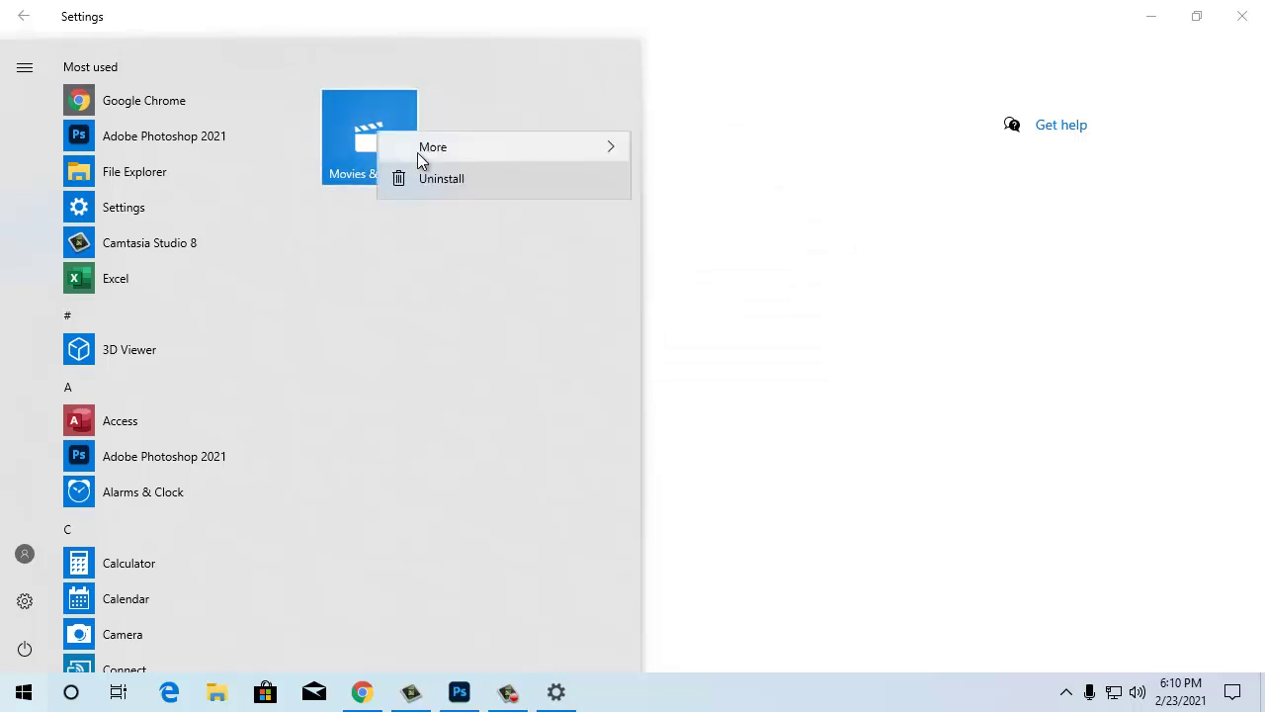
pyautogui.click(495, 152)
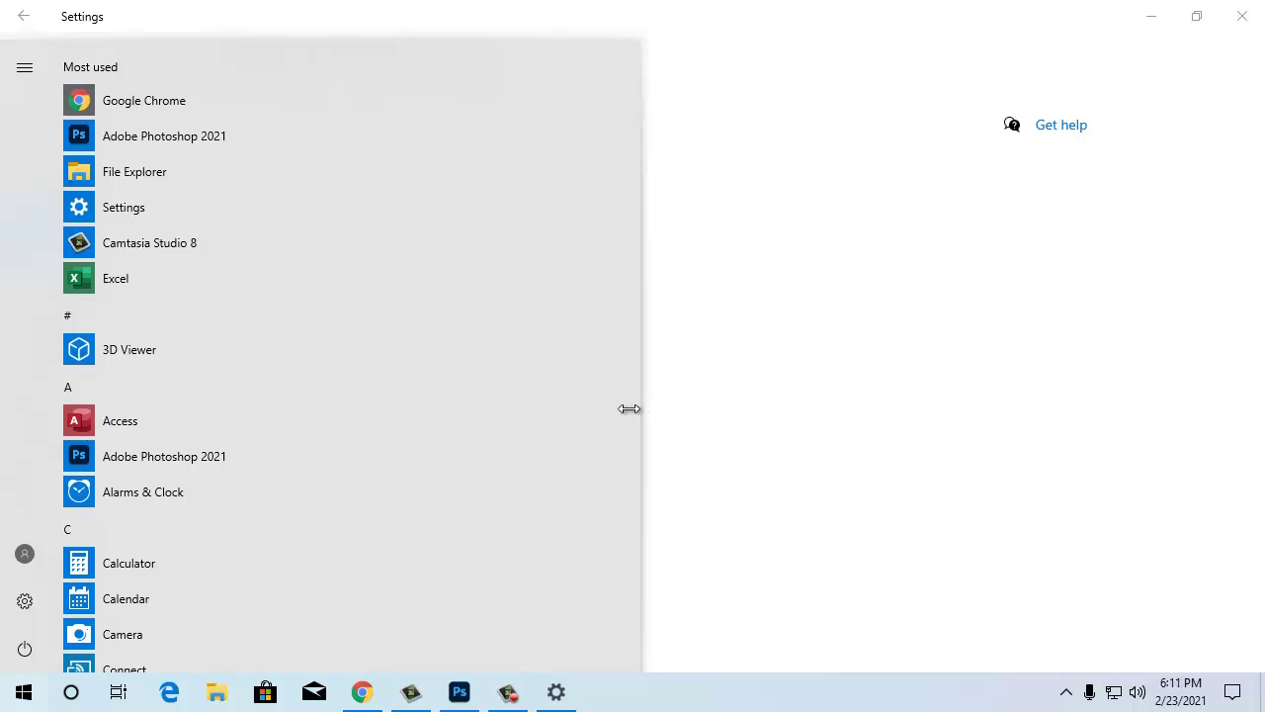
# Step: Narrow the Start menu to the width of its app list, and close the Settings window
pyautogui.moveTo(619, 409); pyautogui.dragTo(256, 340)
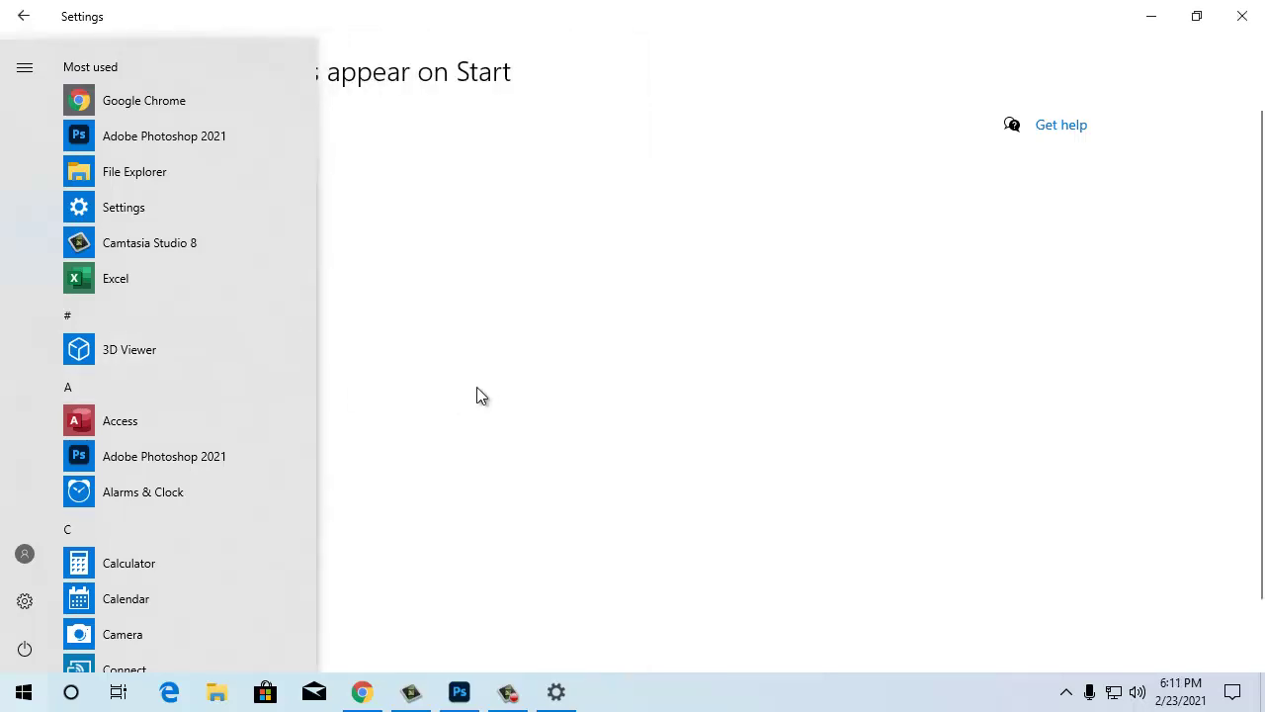
pyautogui.click(461, 384)
pyautogui.scroll(-1, 316, 499)
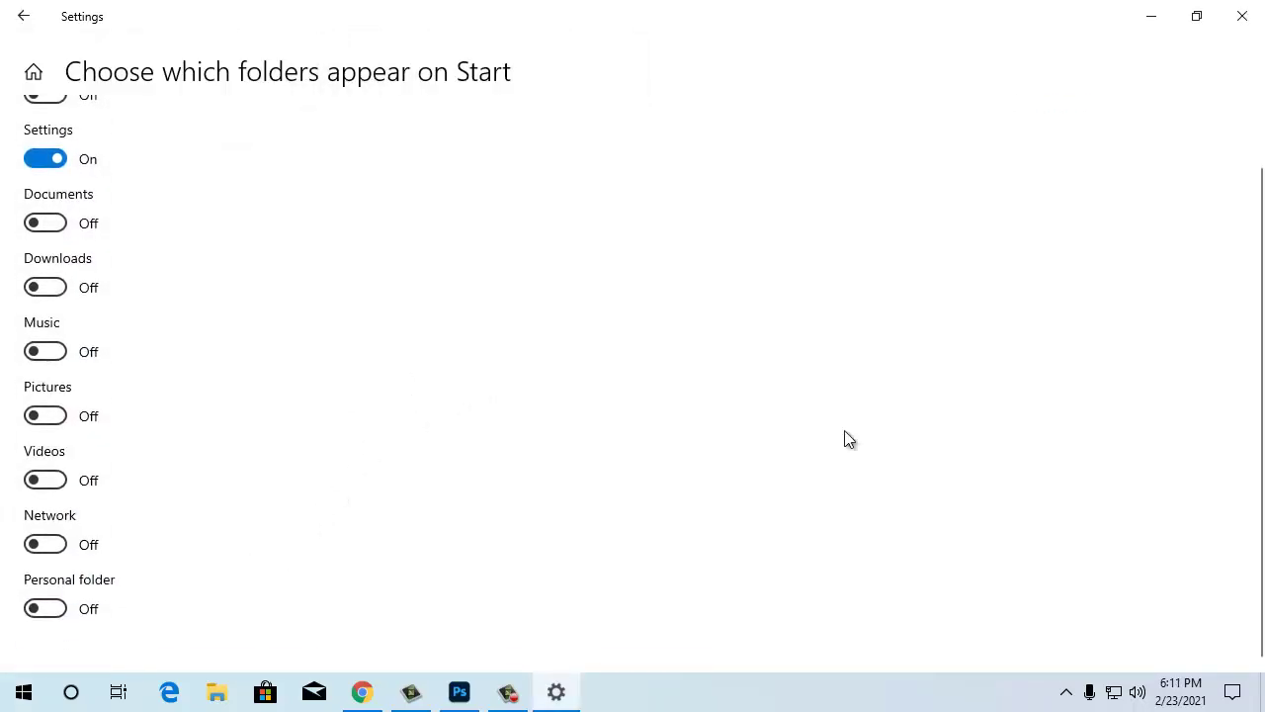
pyautogui.click(1242, 16)
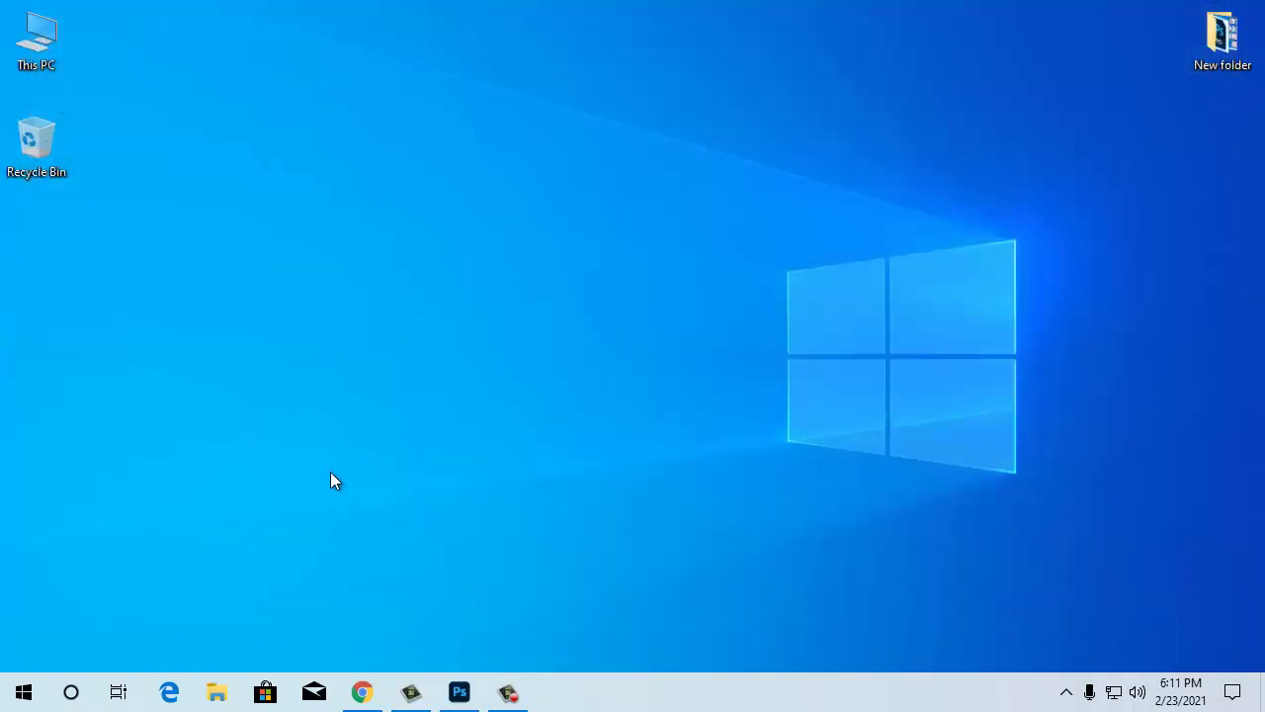
# Step: Reopen the Start menu from the desktop and look through its alphabetical app list
pyautogui.click(12, 691)
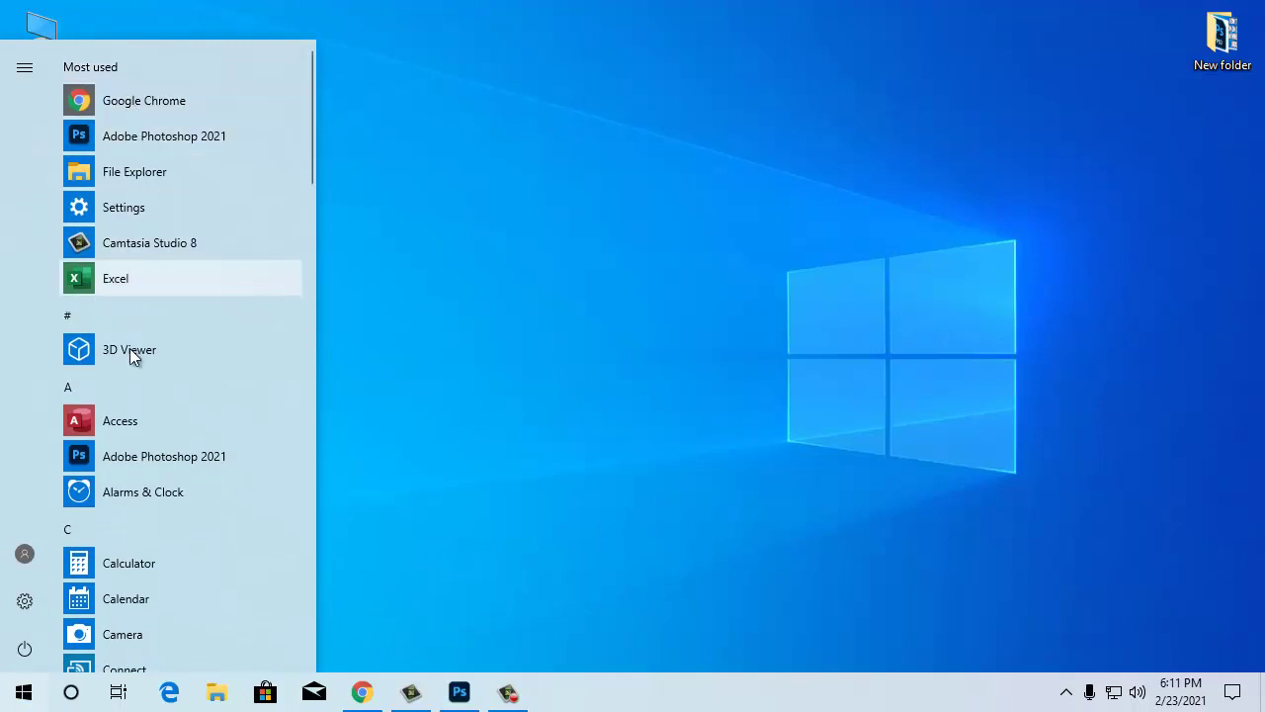
pyautogui.scroll(-20, 166, 466)
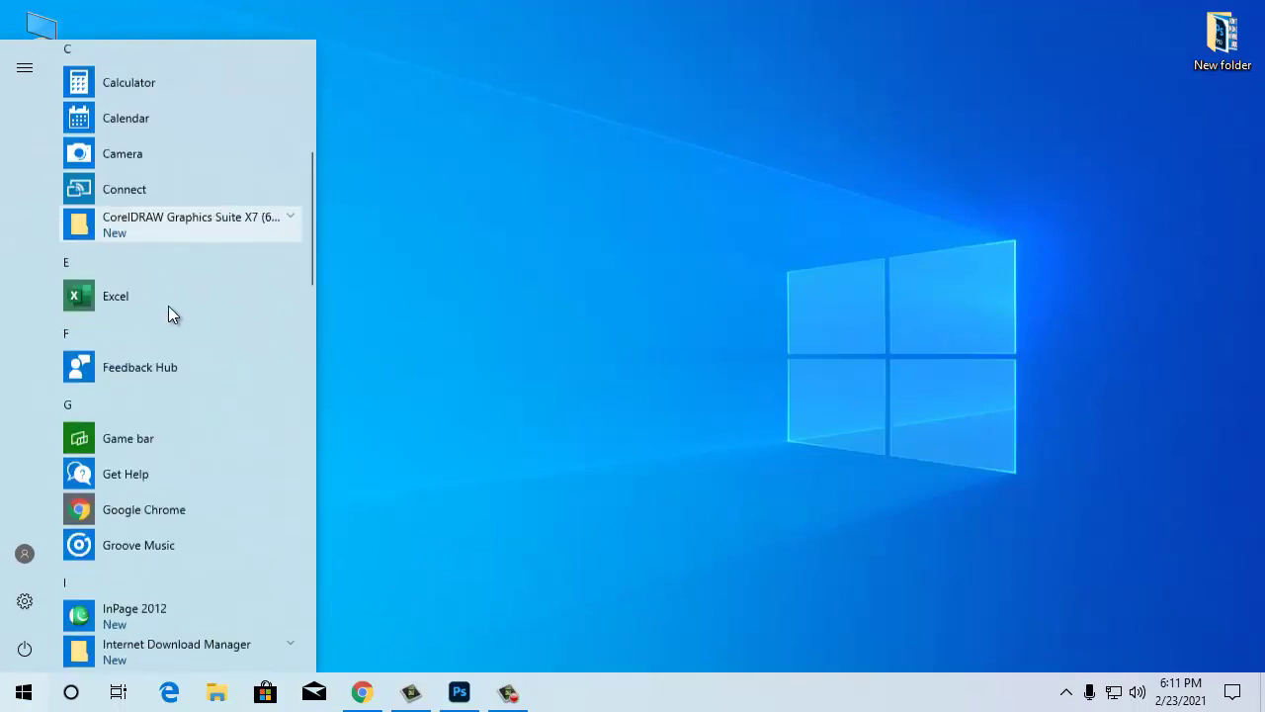